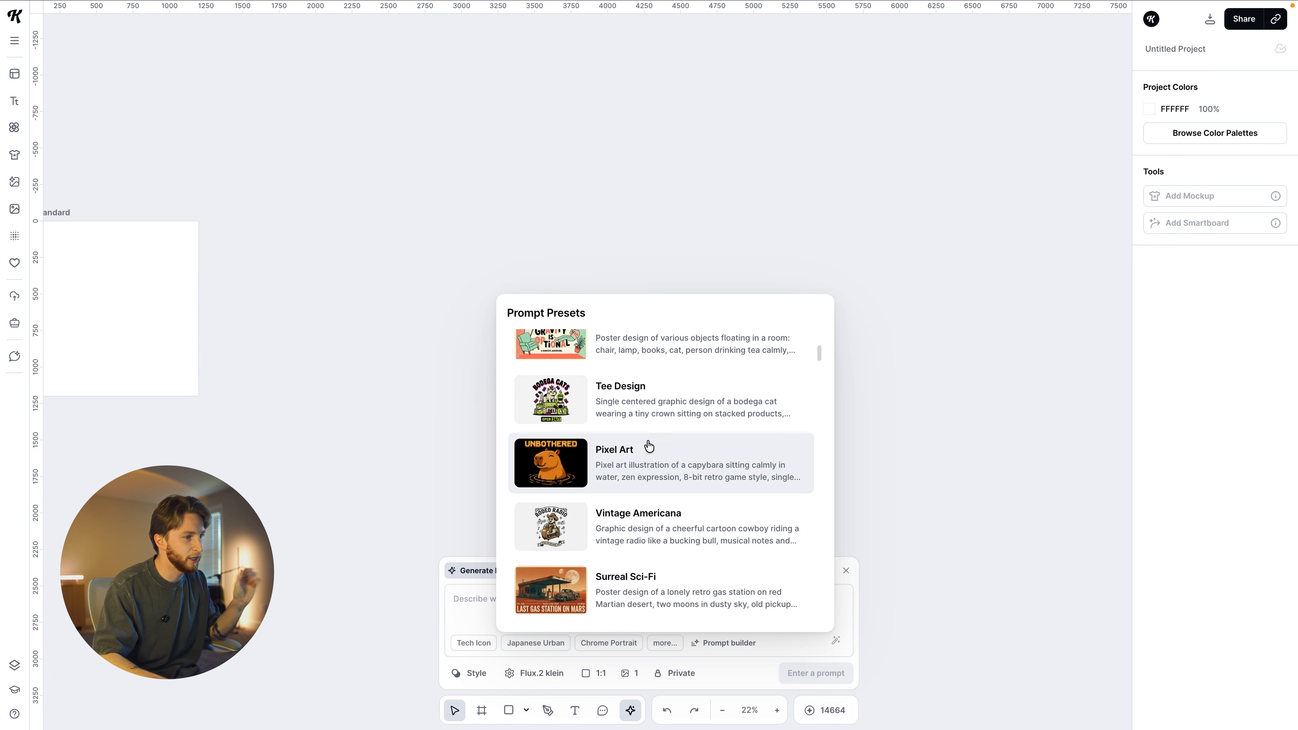
Step: Generate four 1:1 private images from the Pixel Art prompt preset using the Flux.2 klein model
{"action": "left_click", "coordinate": [640, 476]}
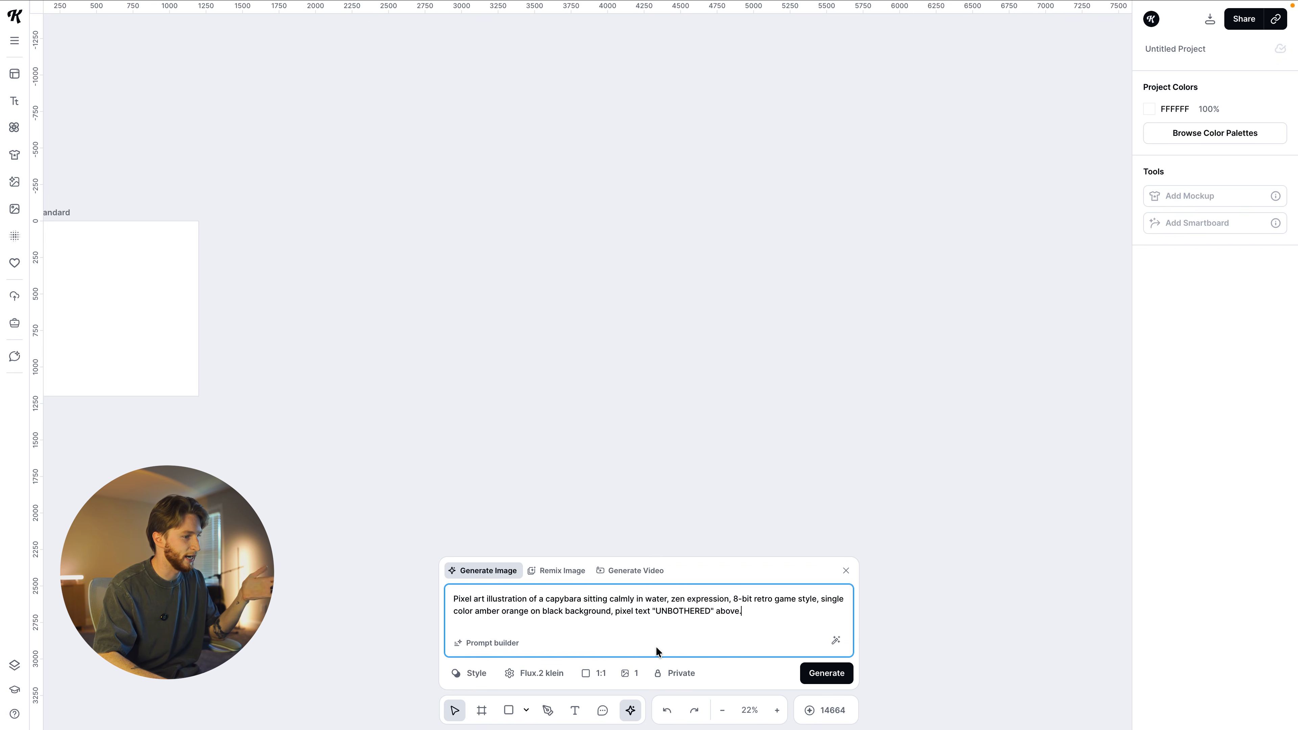
{"action": "left_click", "coordinate": [599, 673]}
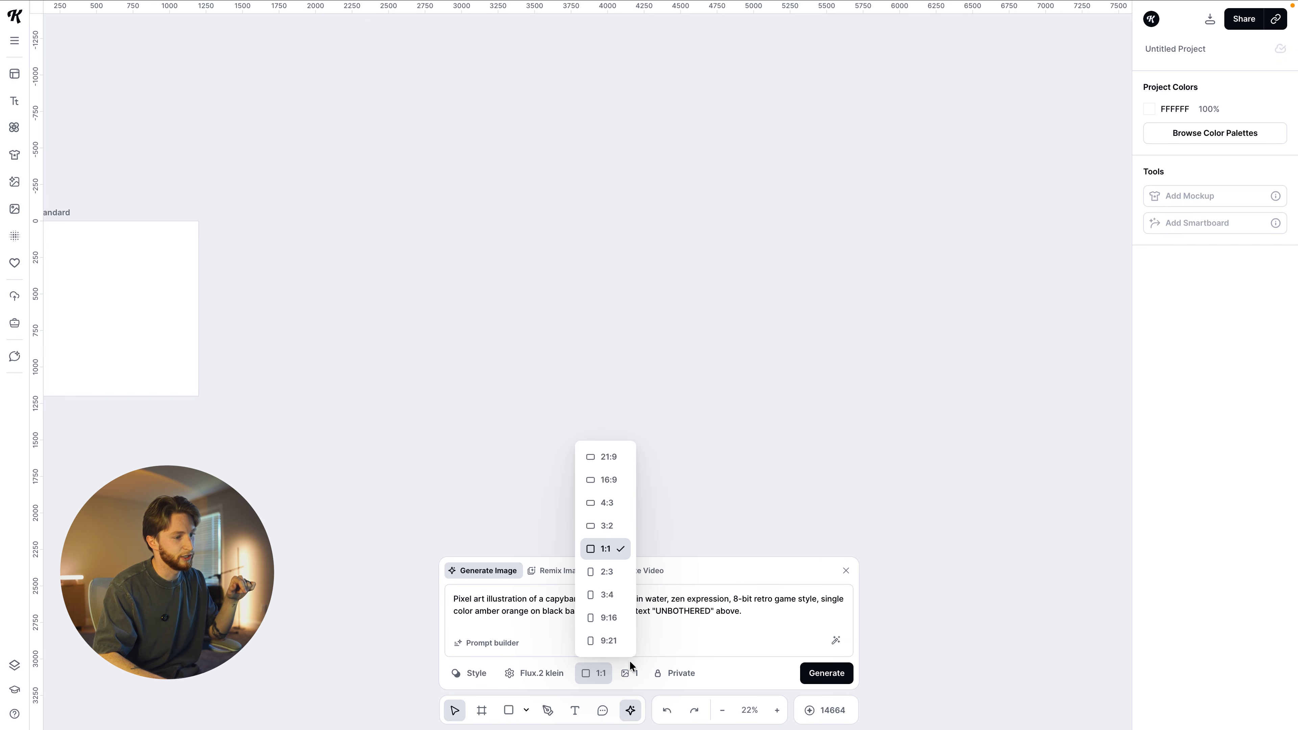
{"action": "left_click", "coordinate": [631, 673]}
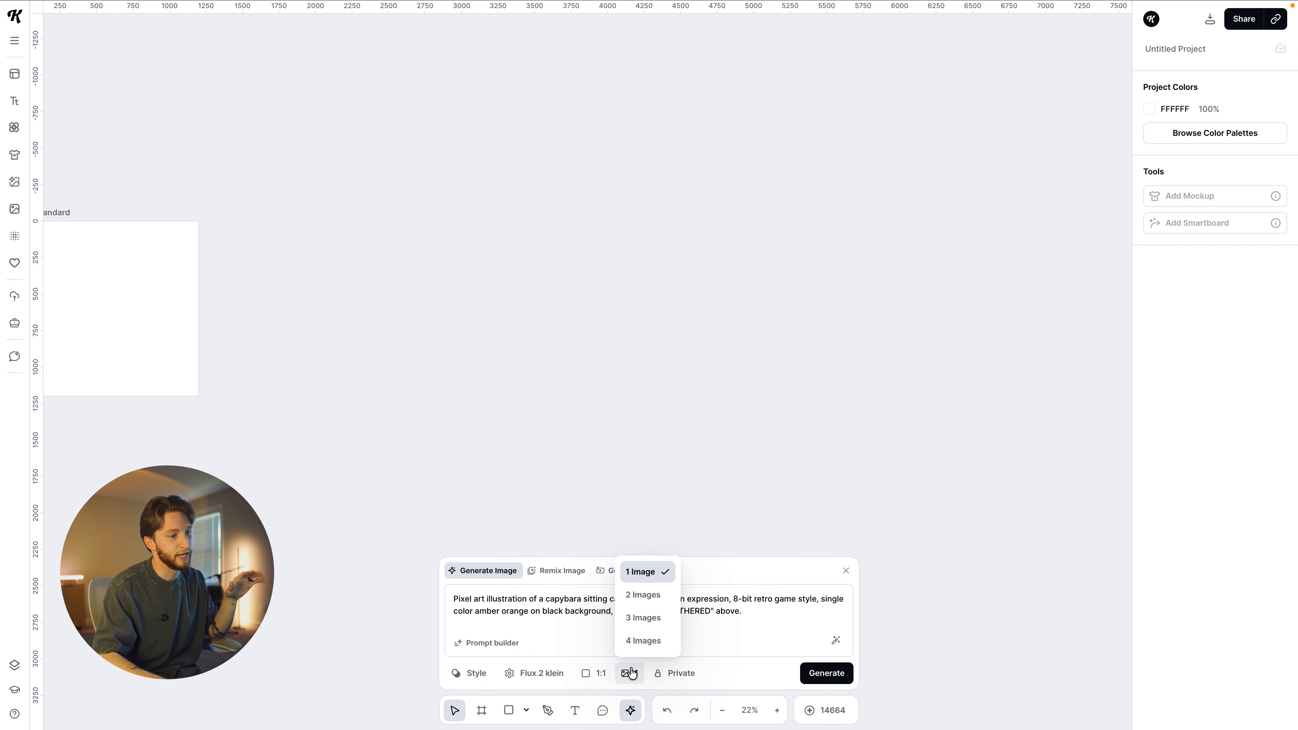
{"action": "left_click", "coordinate": [643, 641]}
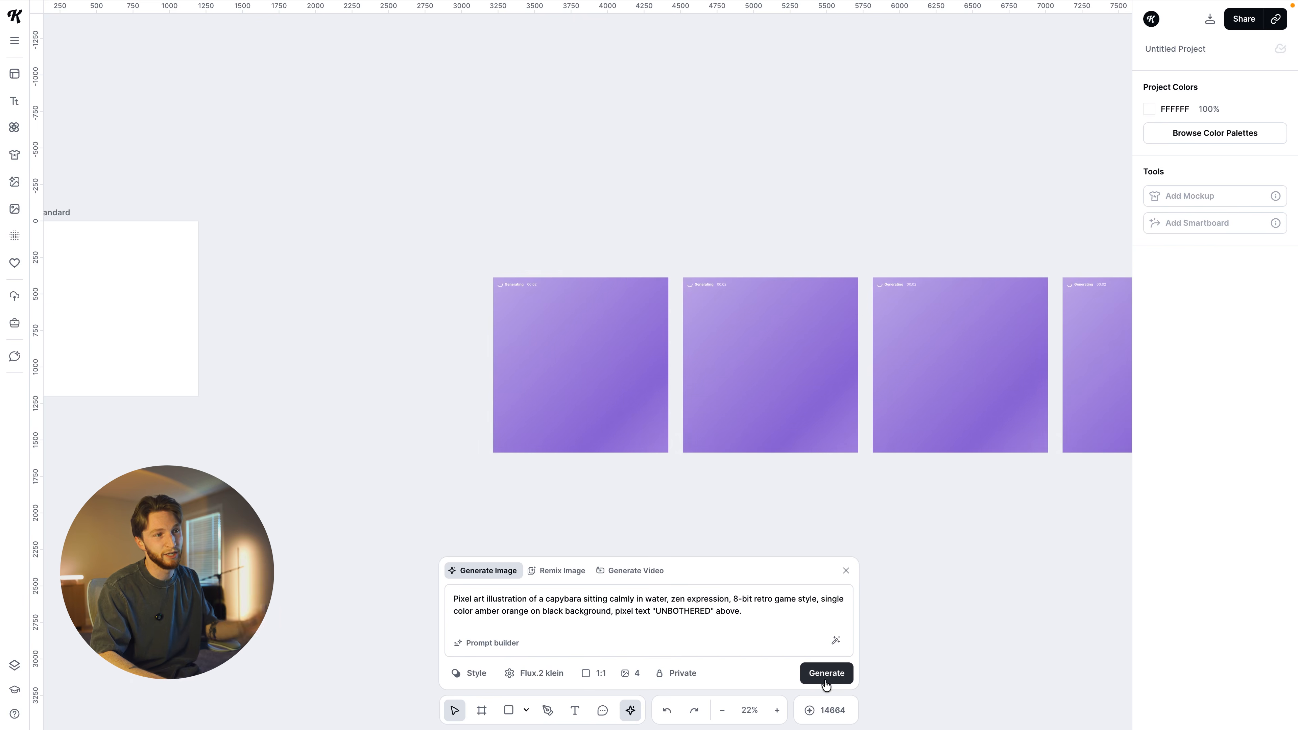
{"action": "scroll", "coordinate": [676, 468], "scroll_direction": "right", "scroll_amount": 3}
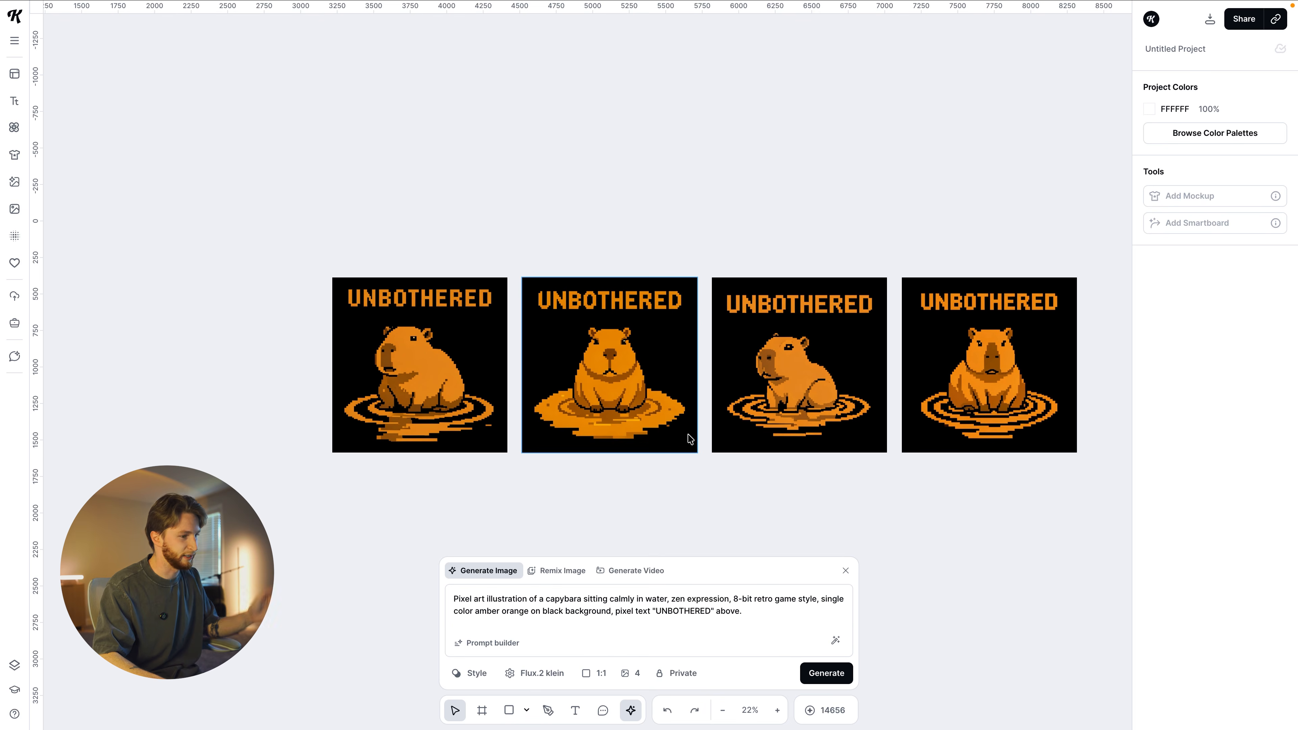
Step: Clear the capybara prompt and generate four 1:1 images from the Tee Design prompt preset
{"action": "scroll", "coordinate": [683, 449], "scroll_direction": "down", "scroll_amount": 3}
{"action": "scroll", "coordinate": [683, 449], "scroll_direction": "right", "scroll_amount": 2}
{"action": "left_click_drag", "start_coordinate": [748, 614], "coordinate": [457, 576]}
{"action": "key", "text": "BackSpace"}
{"action": "left_click", "coordinate": [665, 642]}
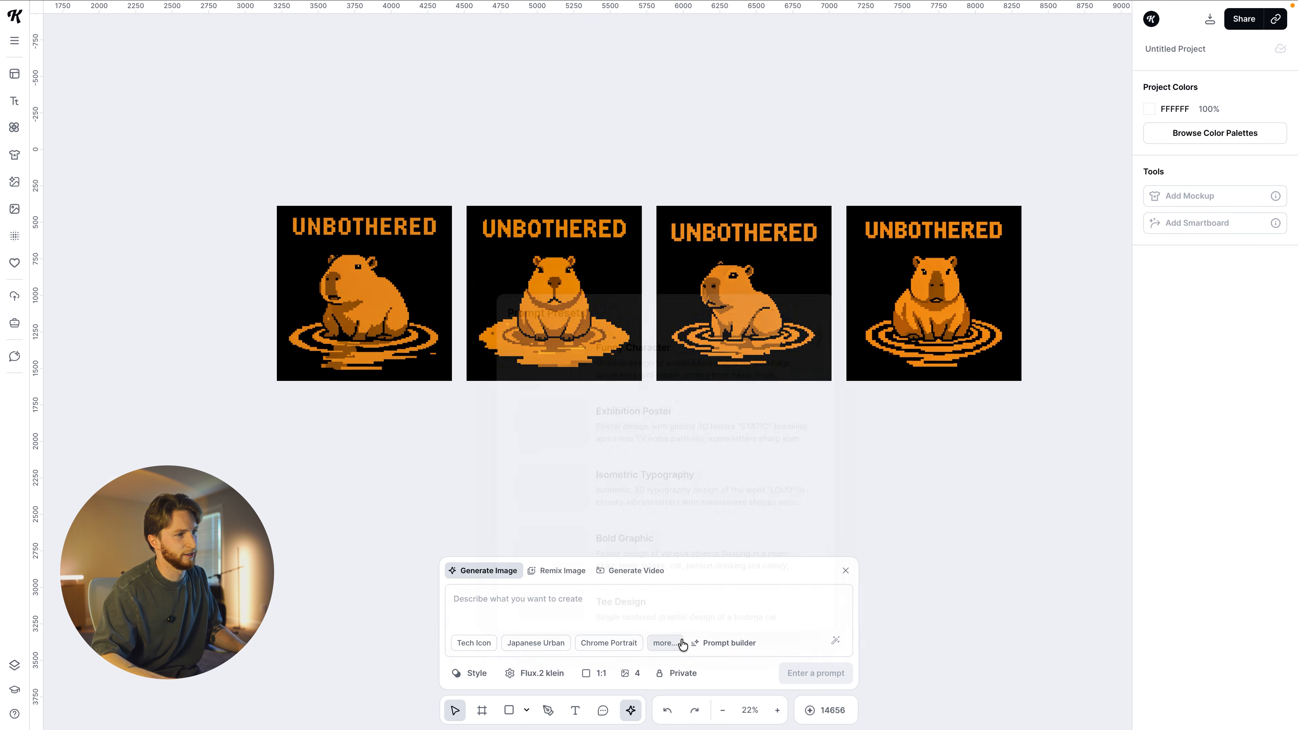
{"action": "left_click", "coordinate": [622, 518]}
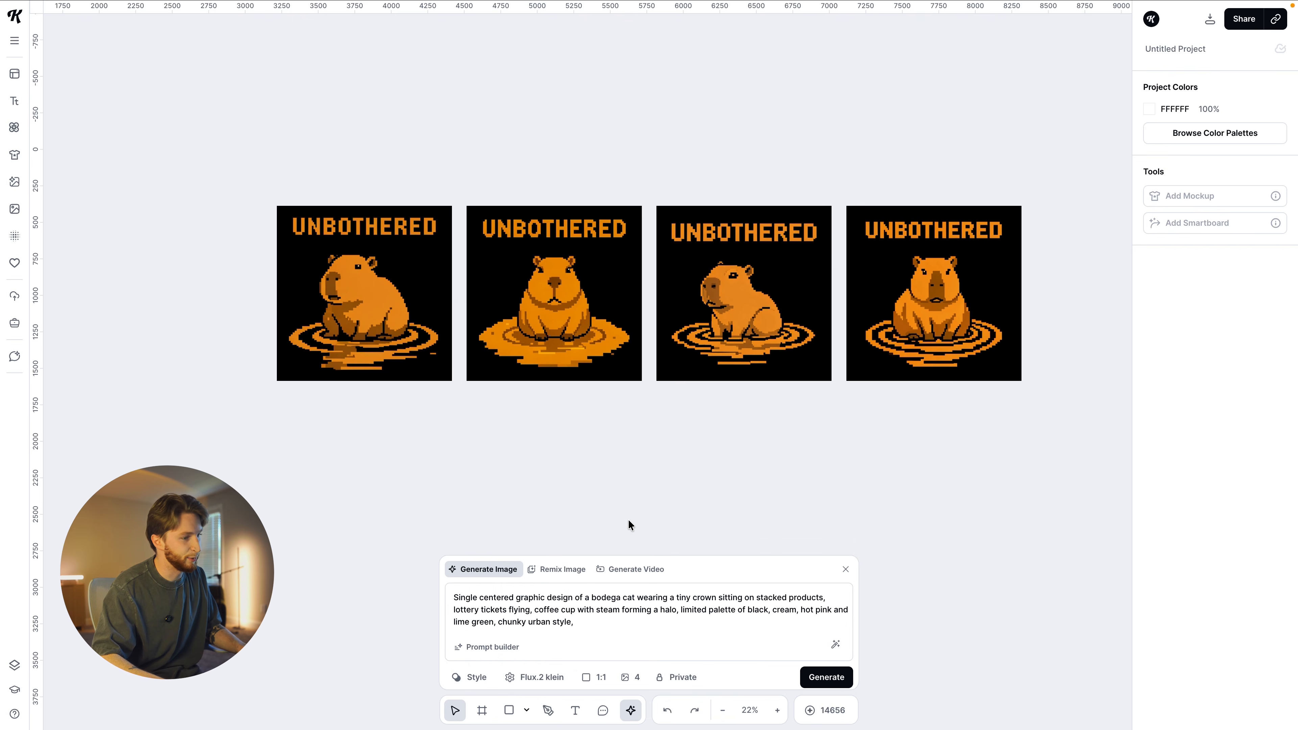
{"action": "scroll", "coordinate": [602, 451], "scroll_direction": "right", "scroll_amount": 1}
{"action": "scroll", "coordinate": [602, 451], "scroll_direction": "down", "scroll_amount": 2}
{"action": "scroll", "coordinate": [602, 450], "scroll_direction": "left", "scroll_amount": 2}
{"action": "scroll", "coordinate": [602, 450], "scroll_direction": "right", "scroll_amount": 1}
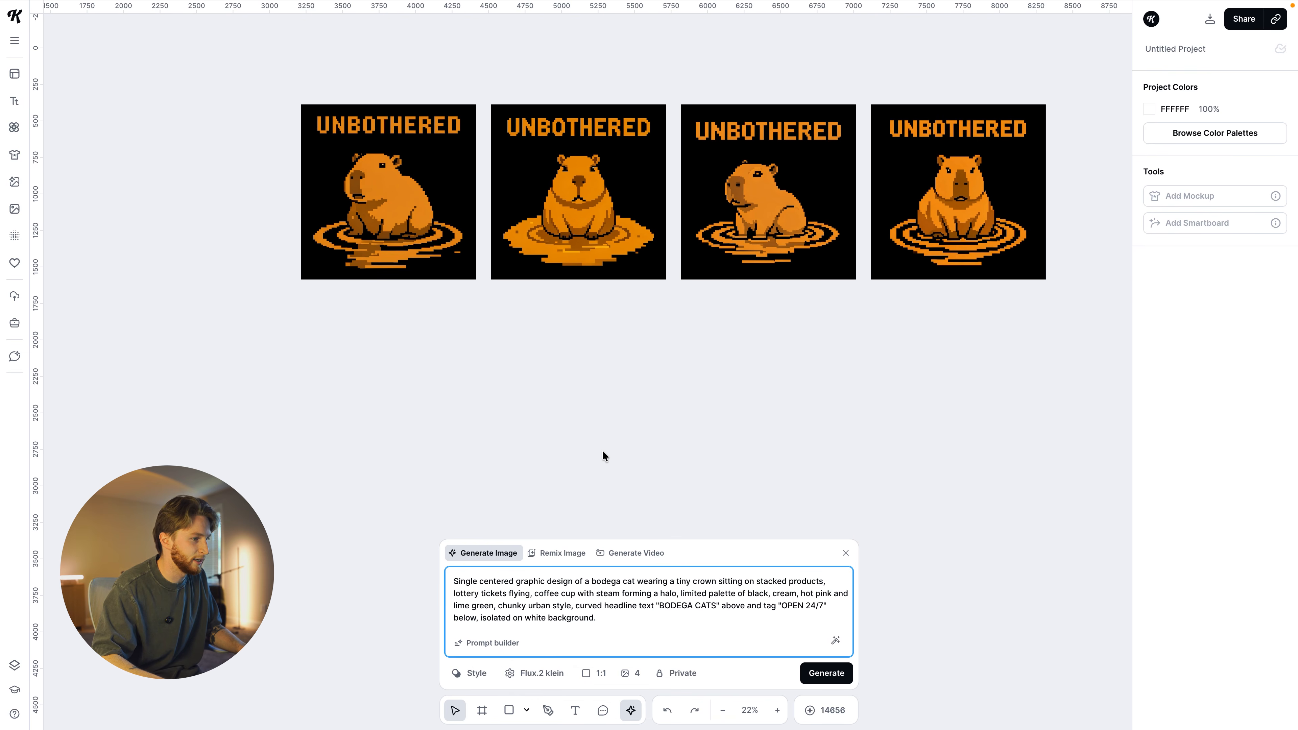
{"action": "key", "text": "Return"}
{"action": "scroll", "coordinate": [643, 452], "scroll_direction": "right", "scroll_amount": 3}
Step: Place the row of four new bodega cat images directly beneath the capybara row and deselect them
{"action": "left_click_drag", "start_coordinate": [421, 478], "coordinate": [774, 362]}
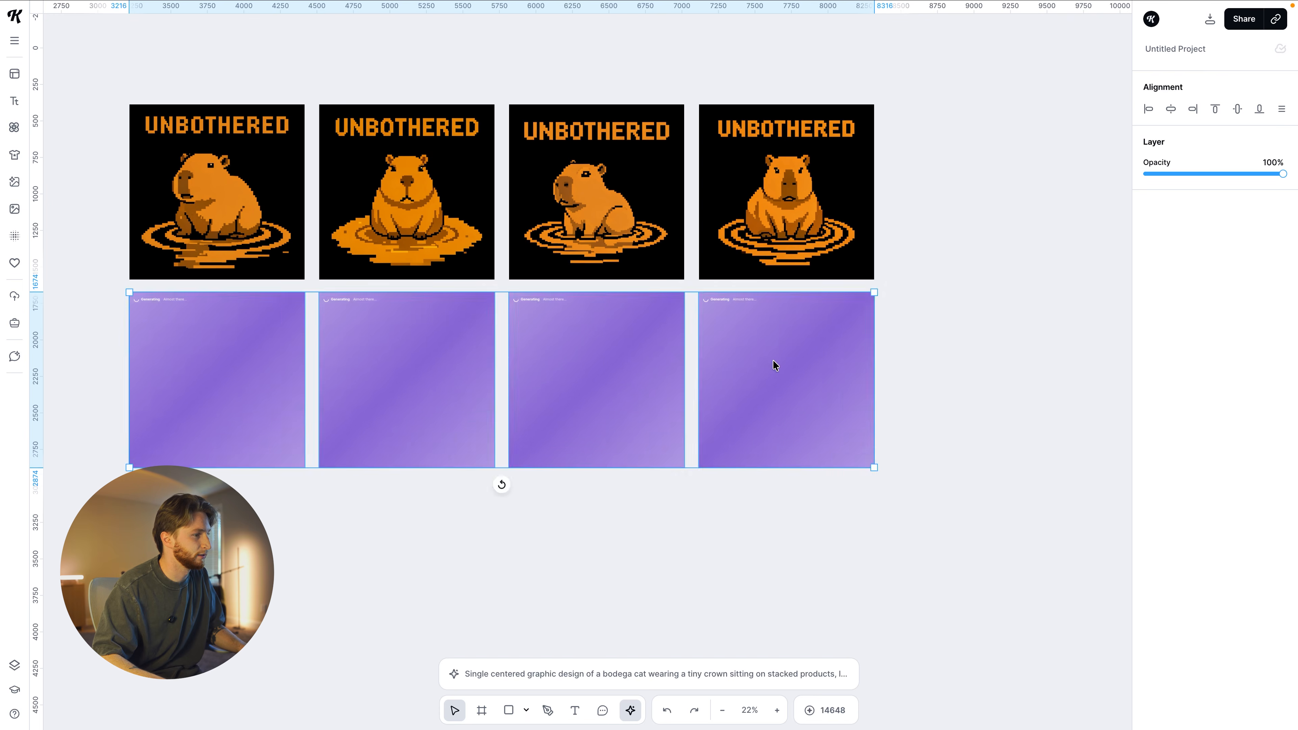
{"action": "scroll", "coordinate": [686, 484], "scroll_direction": "left", "scroll_amount": 2}
{"action": "scroll", "coordinate": [686, 484], "scroll_direction": "down", "scroll_amount": 1}
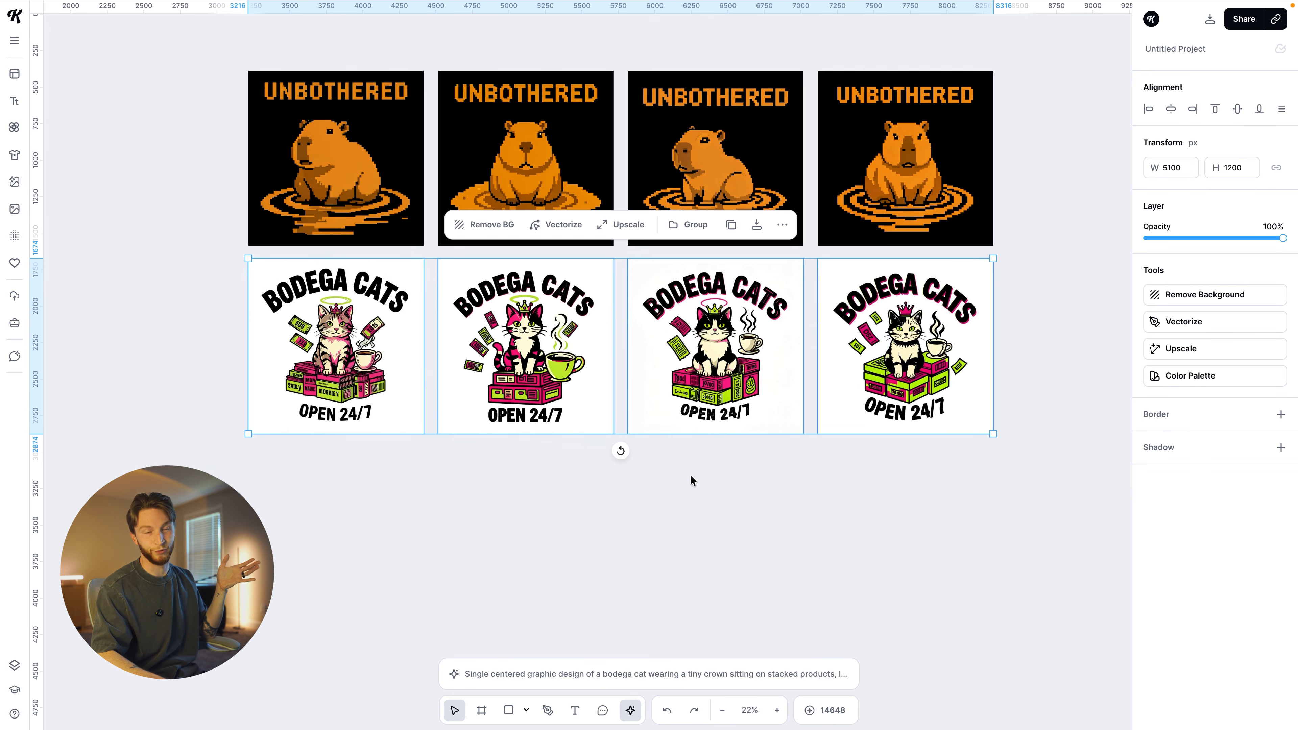
{"action": "left_click", "coordinate": [691, 476]}
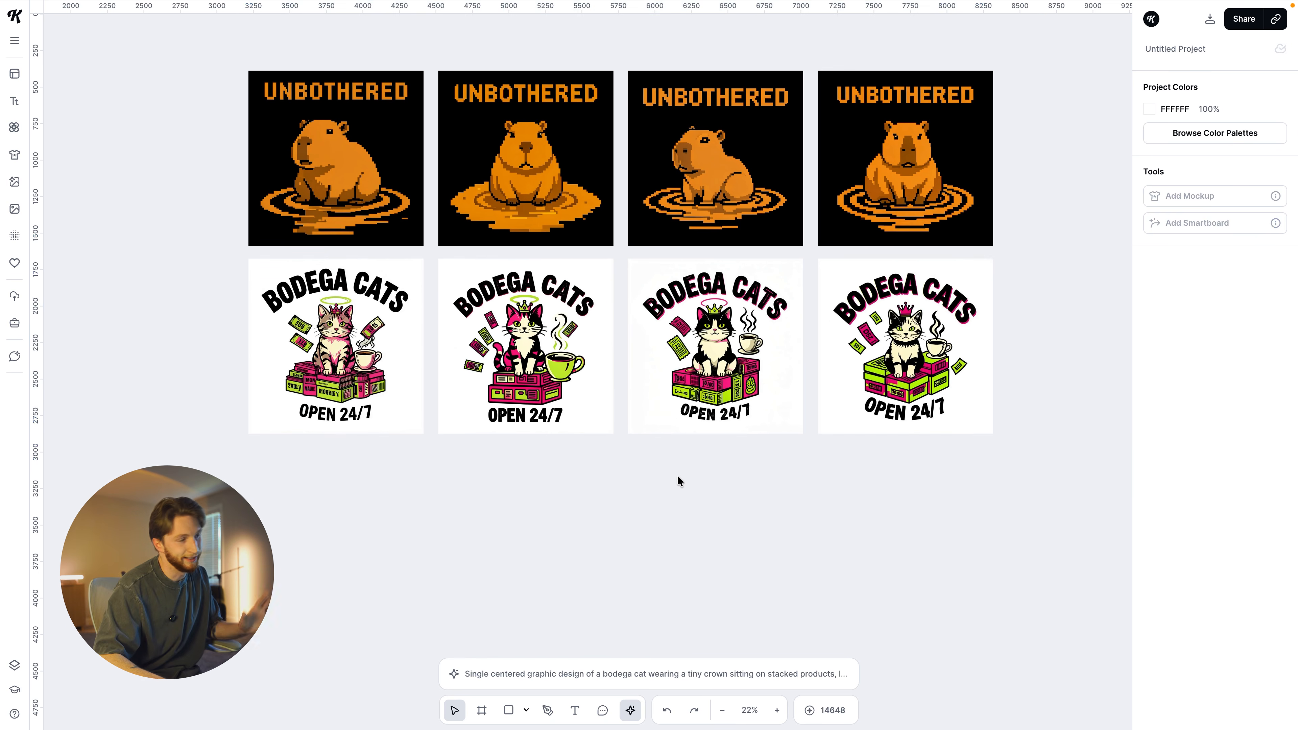
Step: Move the second Bodega Cats design out of its row to empty canvas on the far side of the fourth capybara image
{"action": "scroll", "coordinate": [678, 477], "scroll_direction": "right", "scroll_amount": 2}
{"action": "scroll", "coordinate": [678, 476], "scroll_direction": "up", "scroll_amount": 2}
{"action": "scroll", "coordinate": [677, 476], "scroll_direction": "right", "scroll_amount": 2}
{"action": "scroll", "coordinate": [664, 471], "scroll_direction": "up", "scroll_amount": 2}
{"action": "left_click_drag", "start_coordinate": [265, 471], "coordinate": [1106, 282]}
{"action": "scroll", "coordinate": [838, 404], "scroll_direction": "right", "scroll_amount": 5}
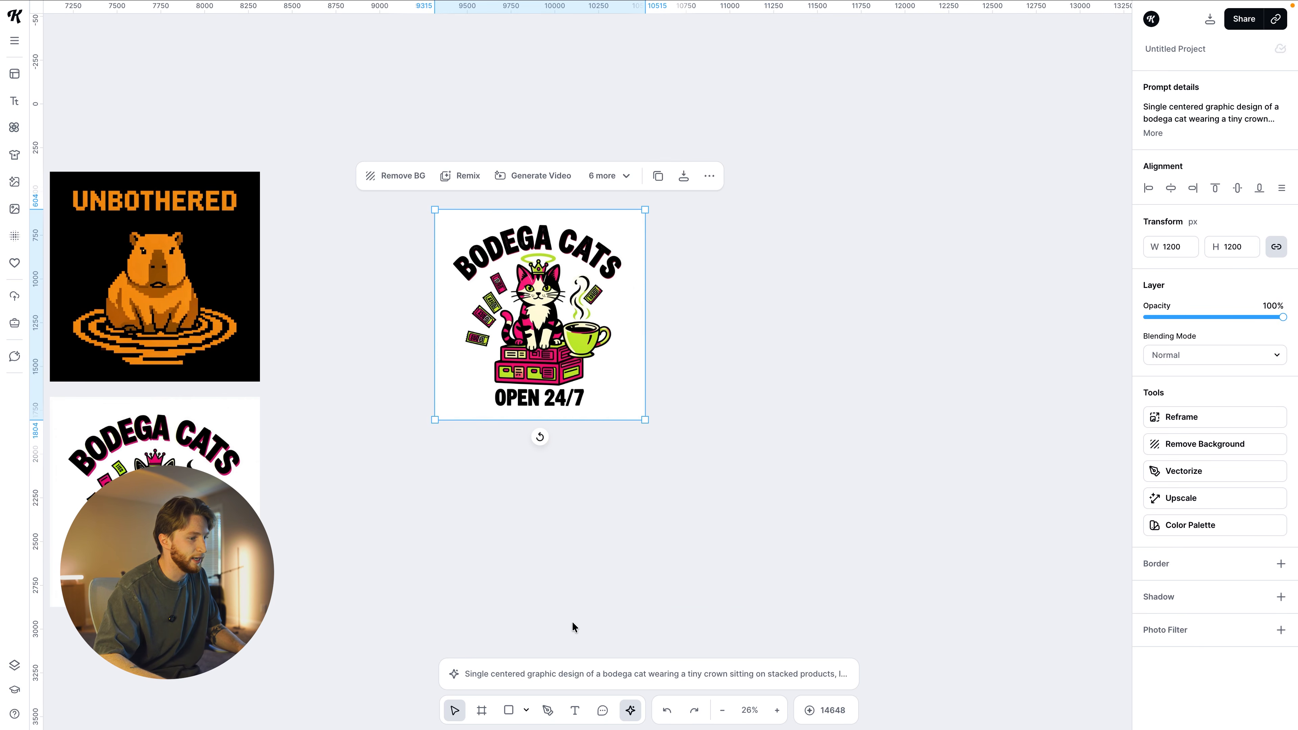
Step: Remix the separated Bodega Cats design with the prompt: change the text on the top to "CAT CAFFE"
{"action": "left_click", "coordinate": [596, 663]}
{"action": "left_click", "coordinate": [558, 553]}
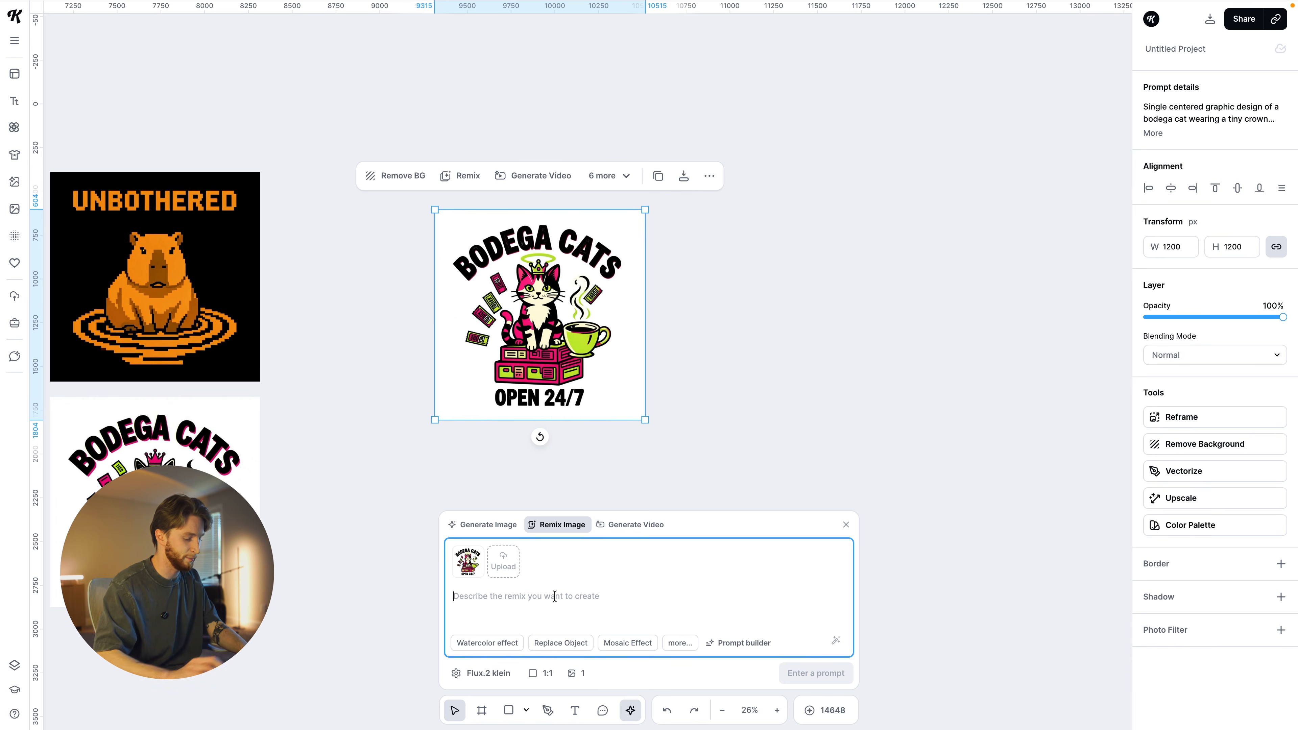
{"action": "type", "text": "change the text on the top to \"CAT CAFFE\""}
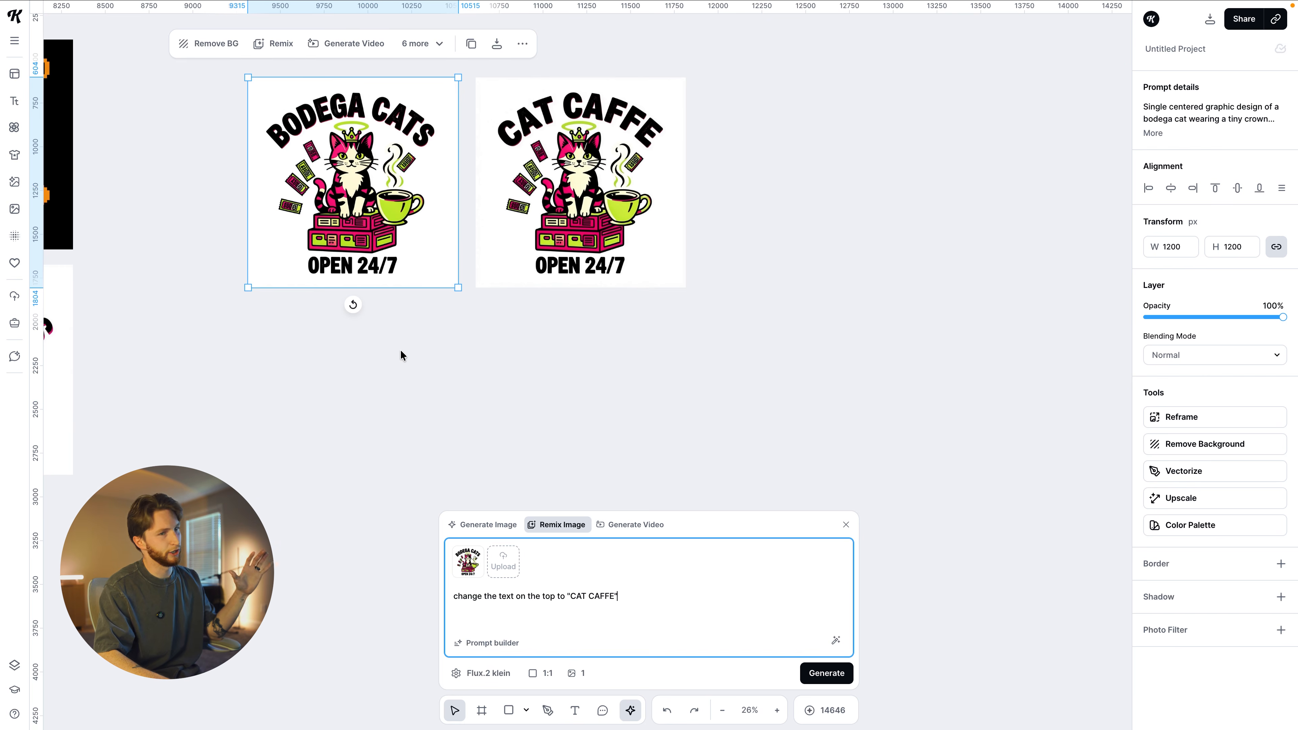
{"action": "scroll", "coordinate": [400, 349], "scroll_direction": "up", "scroll_amount": 3}
{"action": "scroll", "coordinate": [401, 349], "scroll_direction": "left", "scroll_amount": 2}
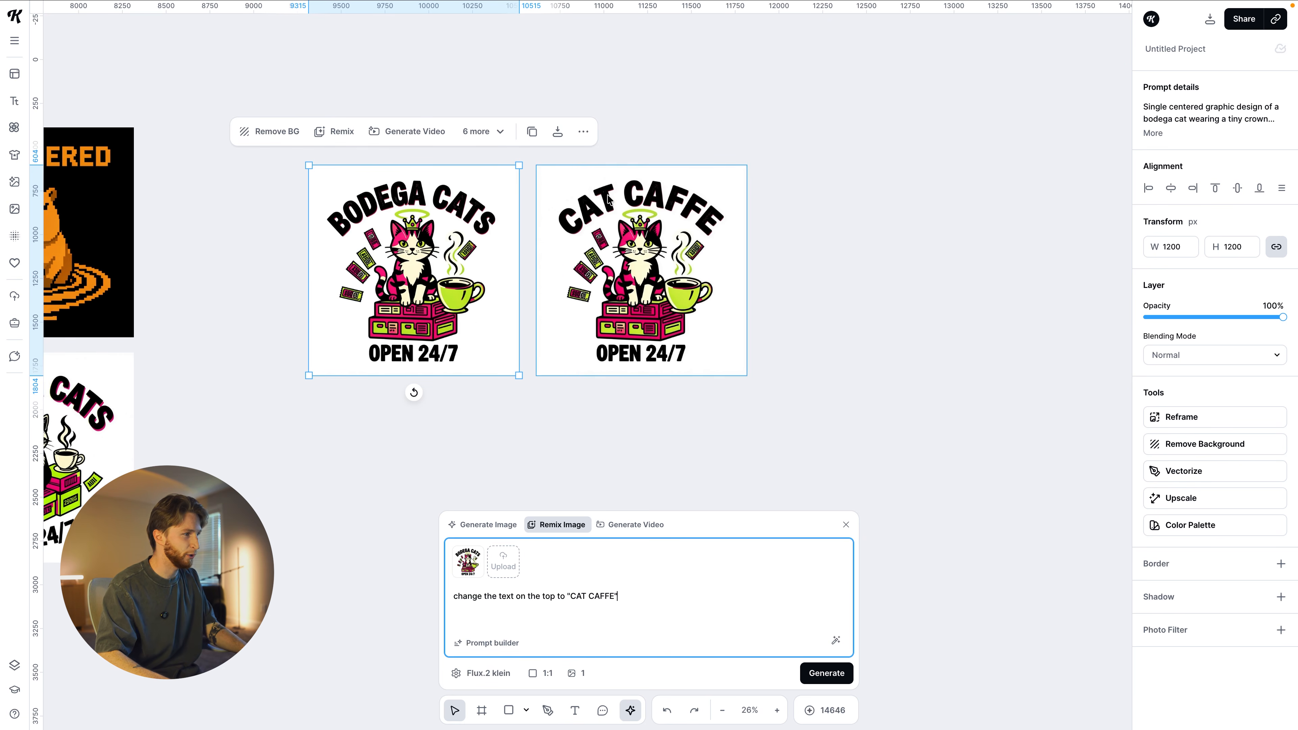
Step: Examine the remixed Cat Caffe design up close and compare it with the original Bodega Cats design
{"action": "scroll", "coordinate": [607, 199], "scroll_direction": "up", "scroll_amount": 2}
{"action": "left_click", "coordinate": [846, 330]}
{"action": "scroll", "coordinate": [616, 283], "scroll_direction": "up", "scroll_amount": 3}
{"action": "scroll", "coordinate": [616, 282], "scroll_direction": "up", "scroll_amount": 4}
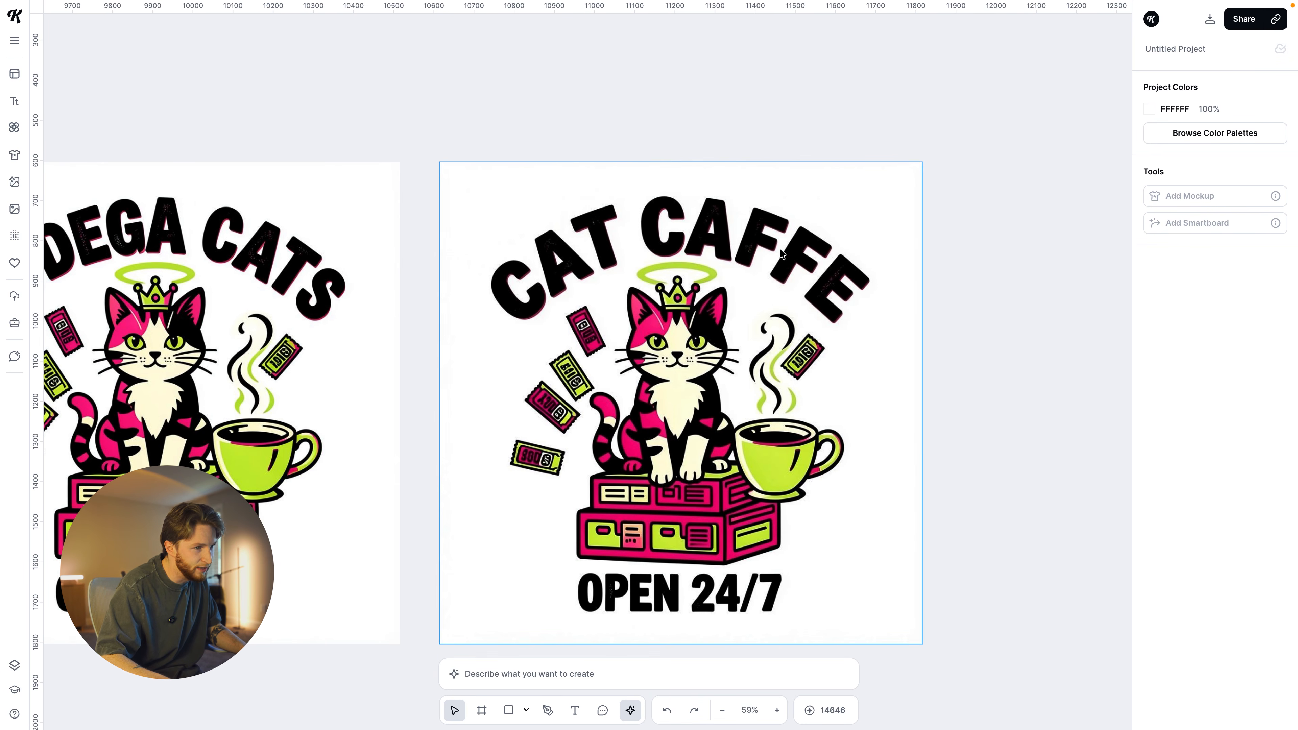
{"action": "scroll", "coordinate": [555, 252], "scroll_direction": "down", "scroll_amount": 2}
{"action": "scroll", "coordinate": [554, 251], "scroll_direction": "left", "scroll_amount": 2}
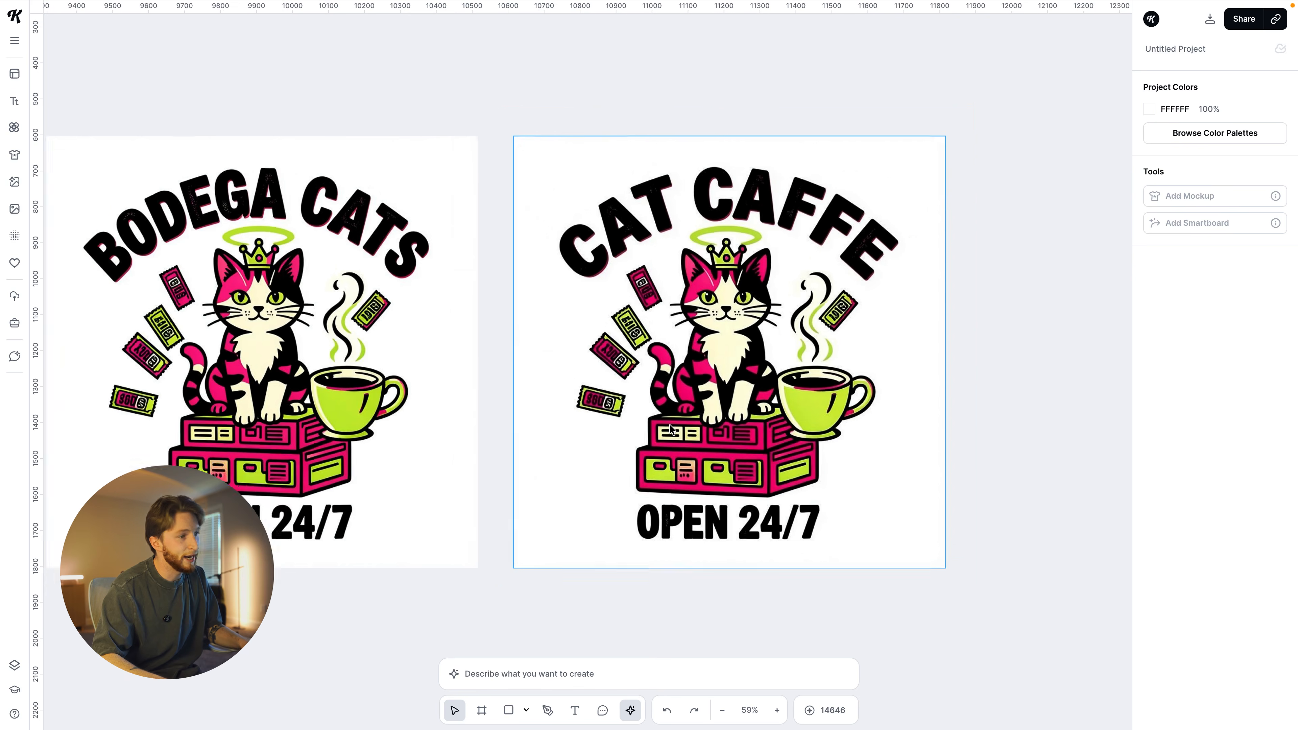
{"action": "scroll", "coordinate": [671, 428], "scroll_direction": "down", "scroll_amount": 5}
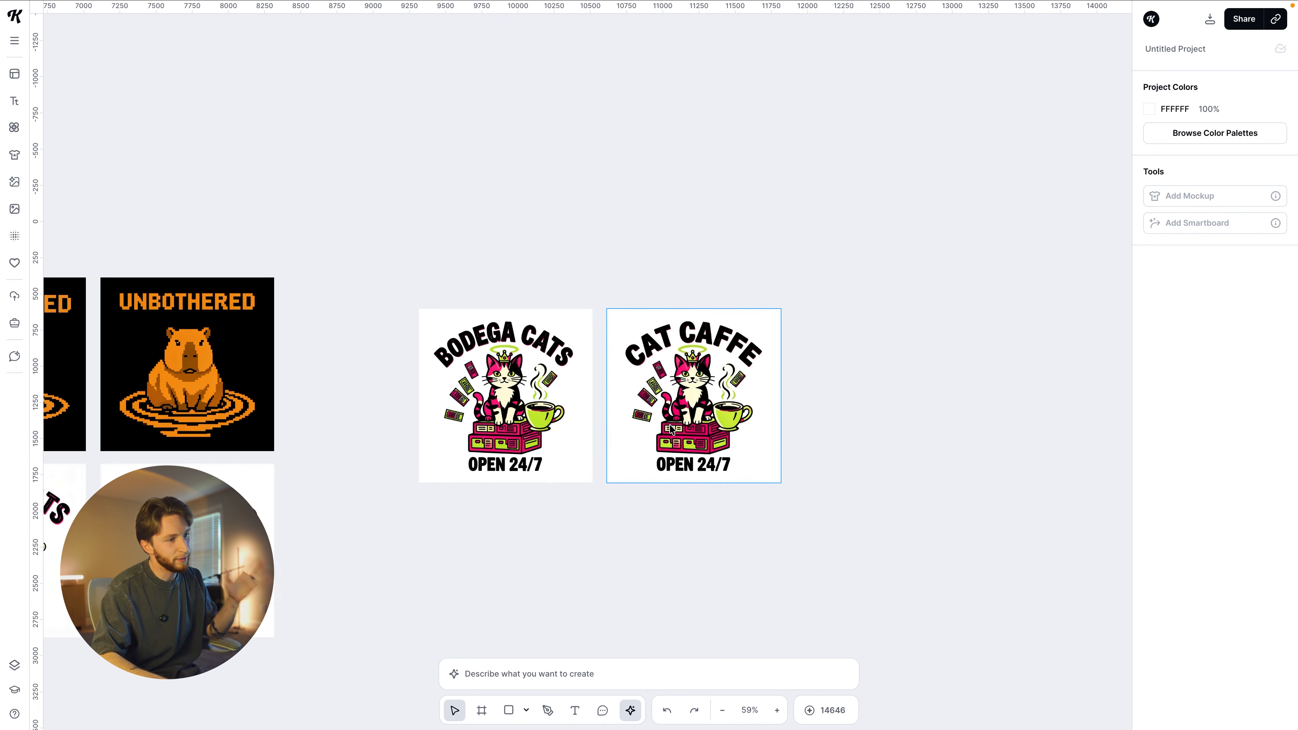
Step: Draw a square artboard of about 1252 × 1252 px just to the right of the Cat Caffe design
{"action": "scroll", "coordinate": [671, 429], "scroll_direction": "right", "scroll_amount": 3}
{"action": "key", "text": "f"}
{"action": "left_click_drag", "start_coordinate": [729, 302], "coordinate": [907, 488]}
{"action": "left_click", "coordinate": [907, 487]}
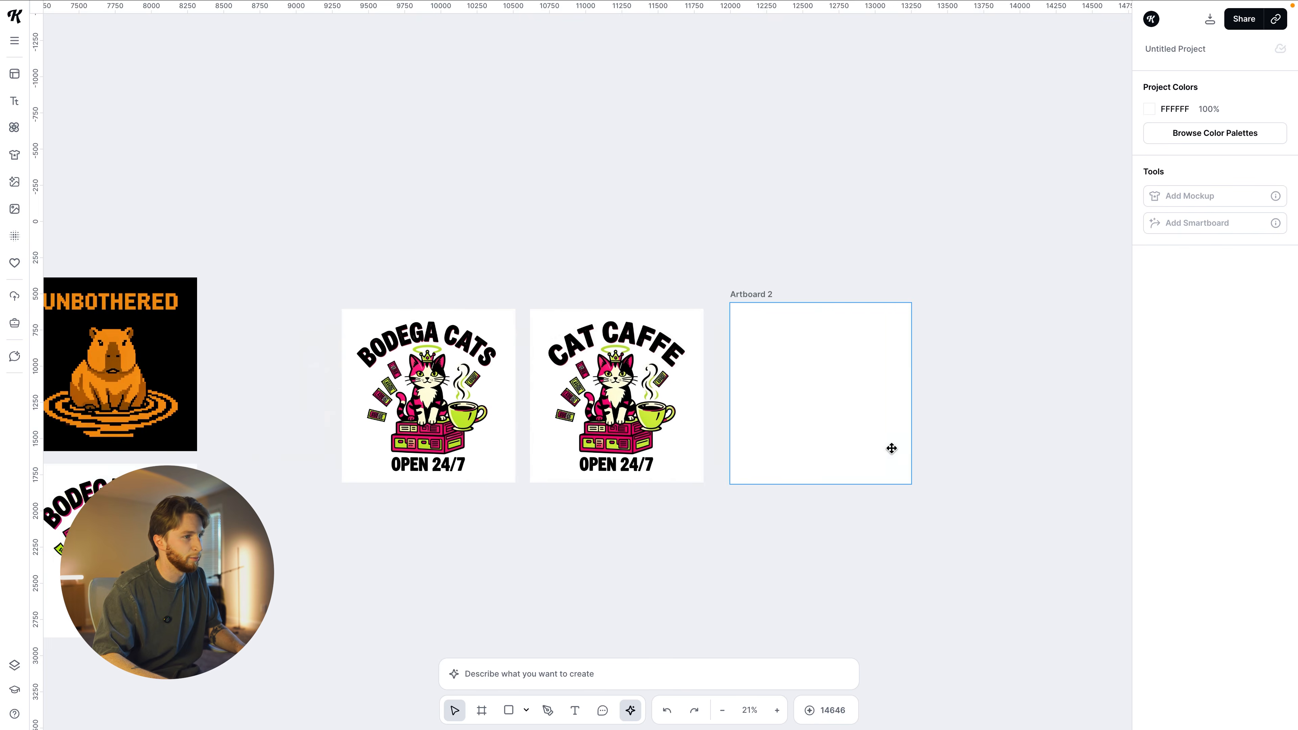
Step: Place the Cat Caffe design over the new artboard and set it as the artboard's background image
{"action": "scroll", "coordinate": [895, 450], "scroll_direction": "right", "scroll_amount": 3}
{"action": "left_click_drag", "start_coordinate": [438, 425], "coordinate": [656, 424]}
{"action": "right_click", "coordinate": [741, 376]}
{"action": "left_click", "coordinate": [808, 527]}
{"action": "scroll", "coordinate": [824, 456], "scroll_direction": "right", "scroll_amount": 3}
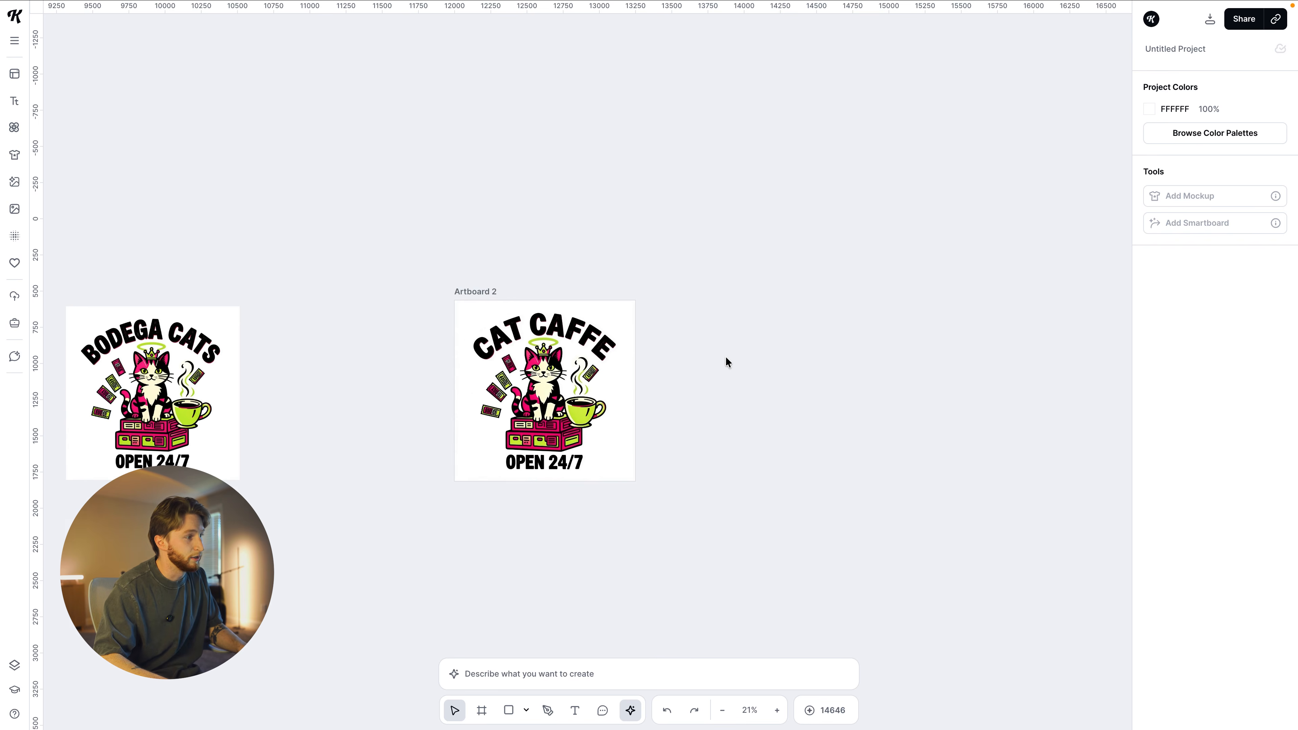
Step: Look over the Generate Image and Remix Image prompt modes, close the prompt, and return to the Cat Caffe artboard
{"action": "scroll", "coordinate": [726, 358], "scroll_direction": "left", "scroll_amount": 10}
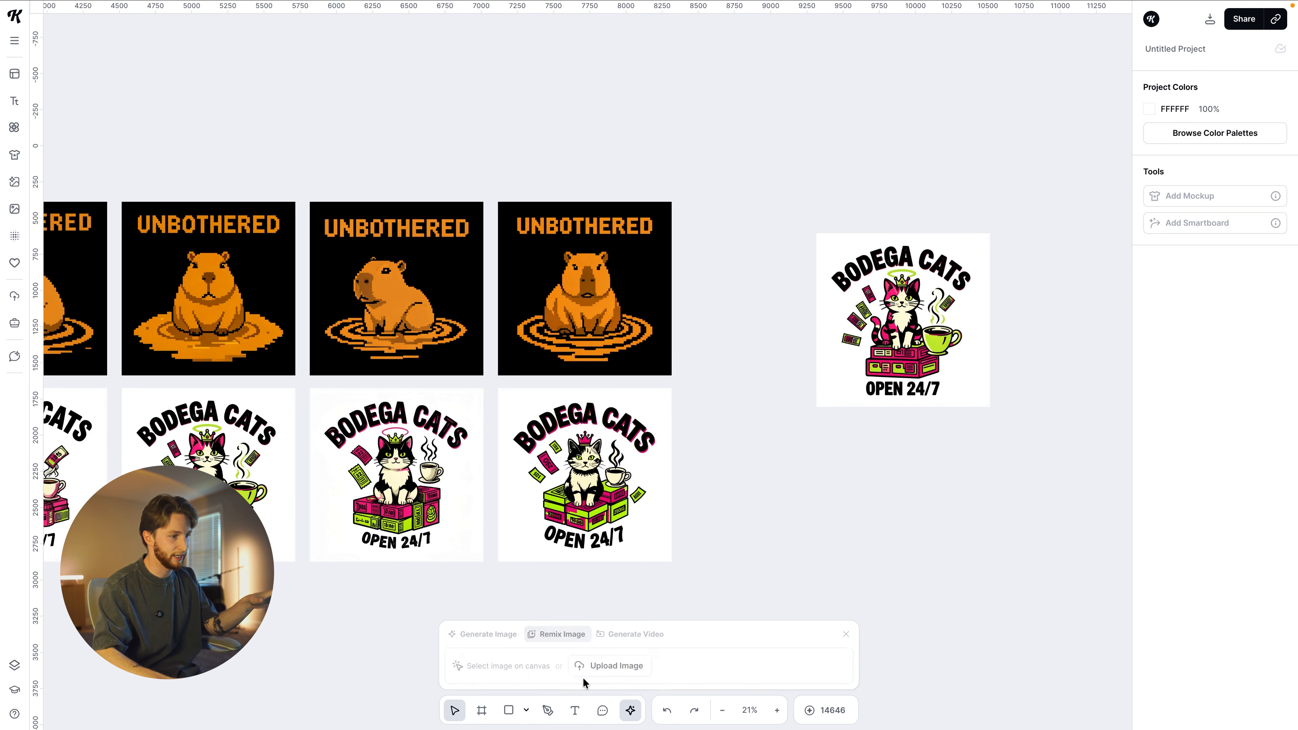
{"action": "left_click", "coordinate": [504, 666]}
{"action": "type", "text": "Single centered graphic design of a bodega cat wearing a tiny crown sitting on stacked products, lottery tickets flying, coffee cup with steam forming a halo, limited palette of black, cream, hot pink and lime green, chunky urban style, curved headline text \"BODEGA CATS\" above and tag \"OPEN 24/7\" below, isolated on white background."}
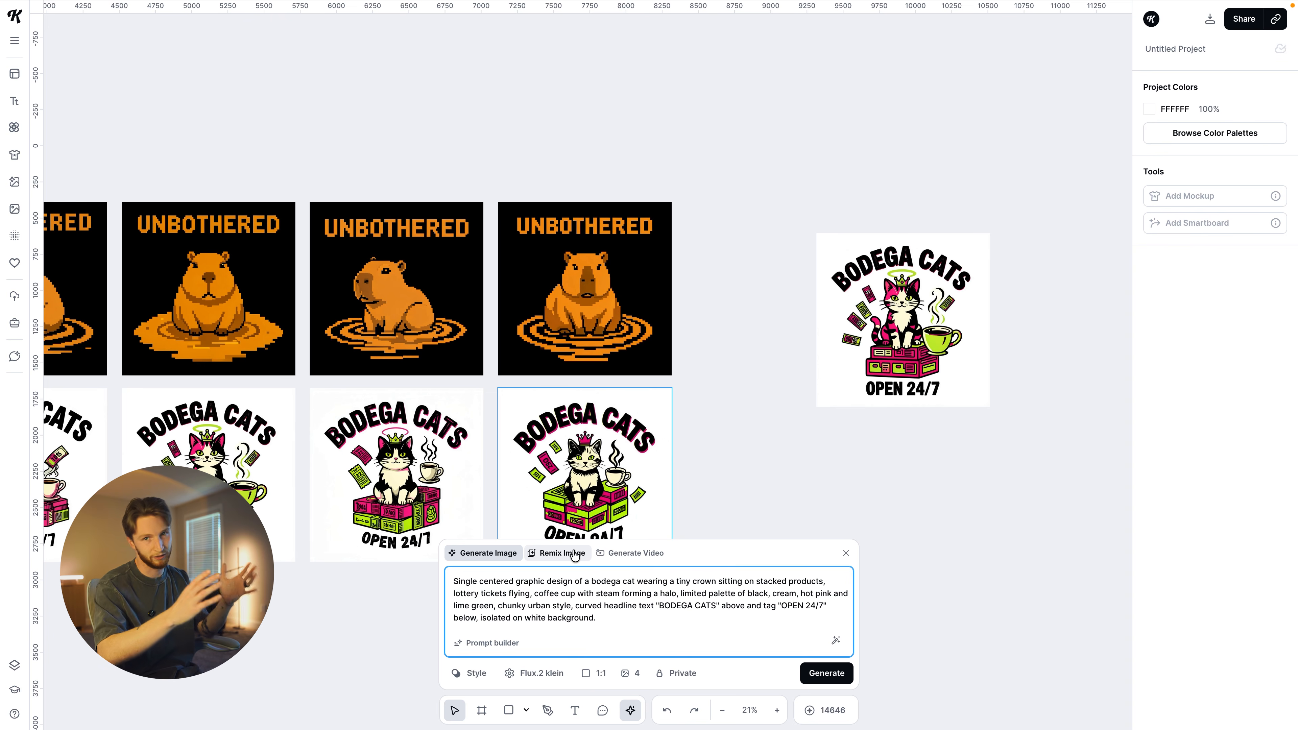
{"action": "left_click", "coordinate": [845, 553]}
{"action": "scroll", "coordinate": [622, 422], "scroll_direction": "right", "scroll_amount": 8}
{"action": "scroll", "coordinate": [622, 423], "scroll_direction": "right", "scroll_amount": 5}
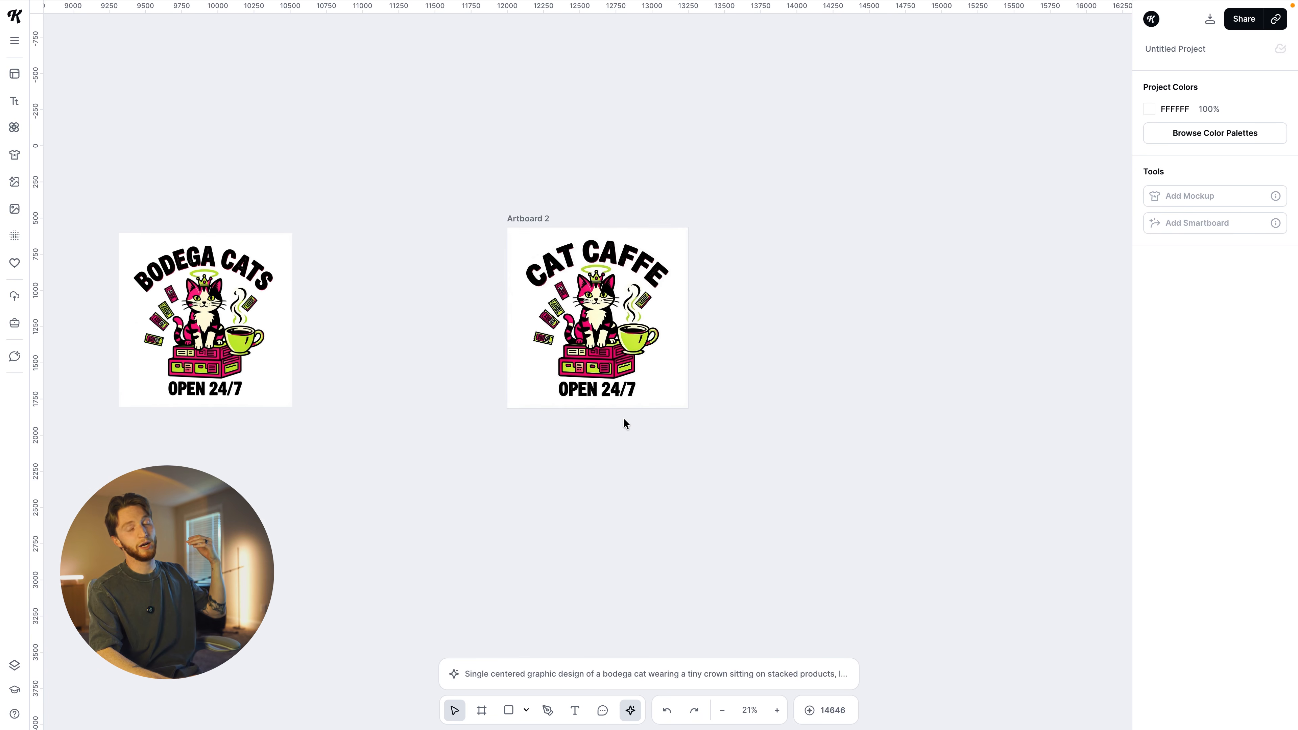
Step: Connect Artboard 2 to a new AI Image smartboard placed diagonally below and to its right
{"action": "left_click", "coordinate": [534, 219]}
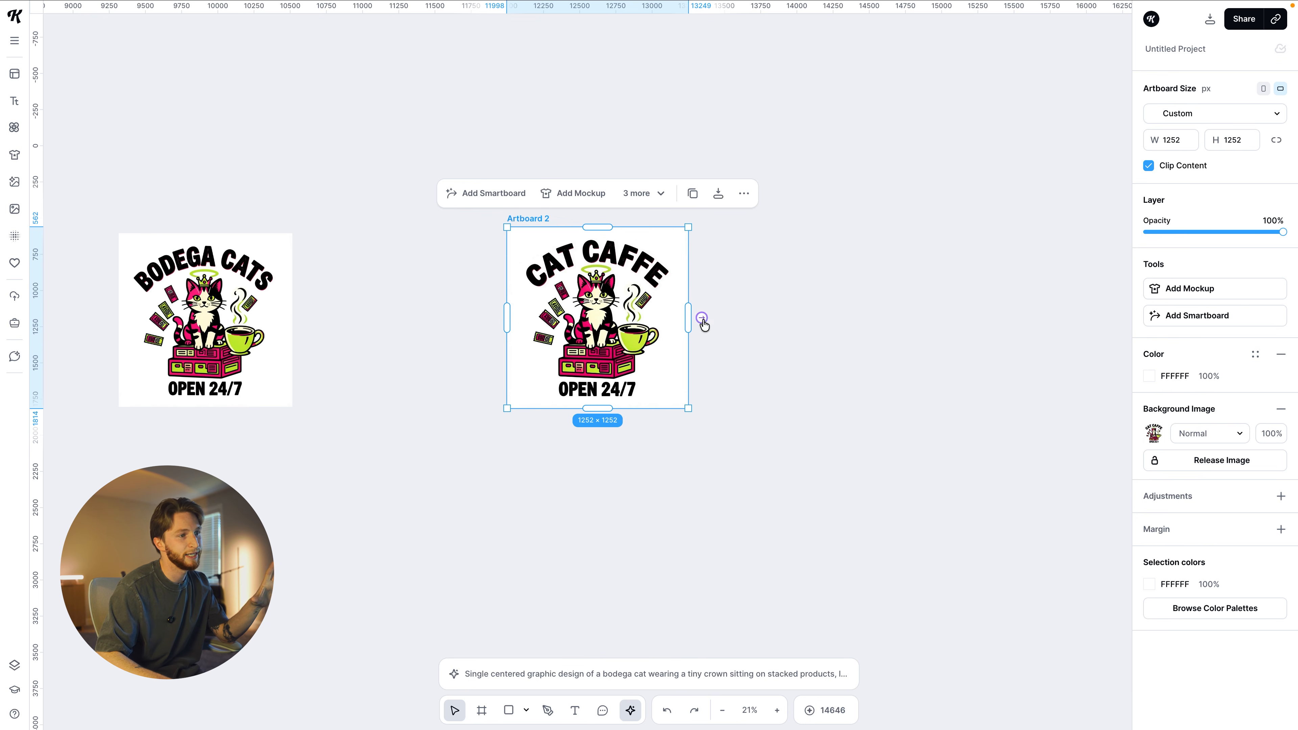
{"action": "left_click", "coordinate": [702, 319]}
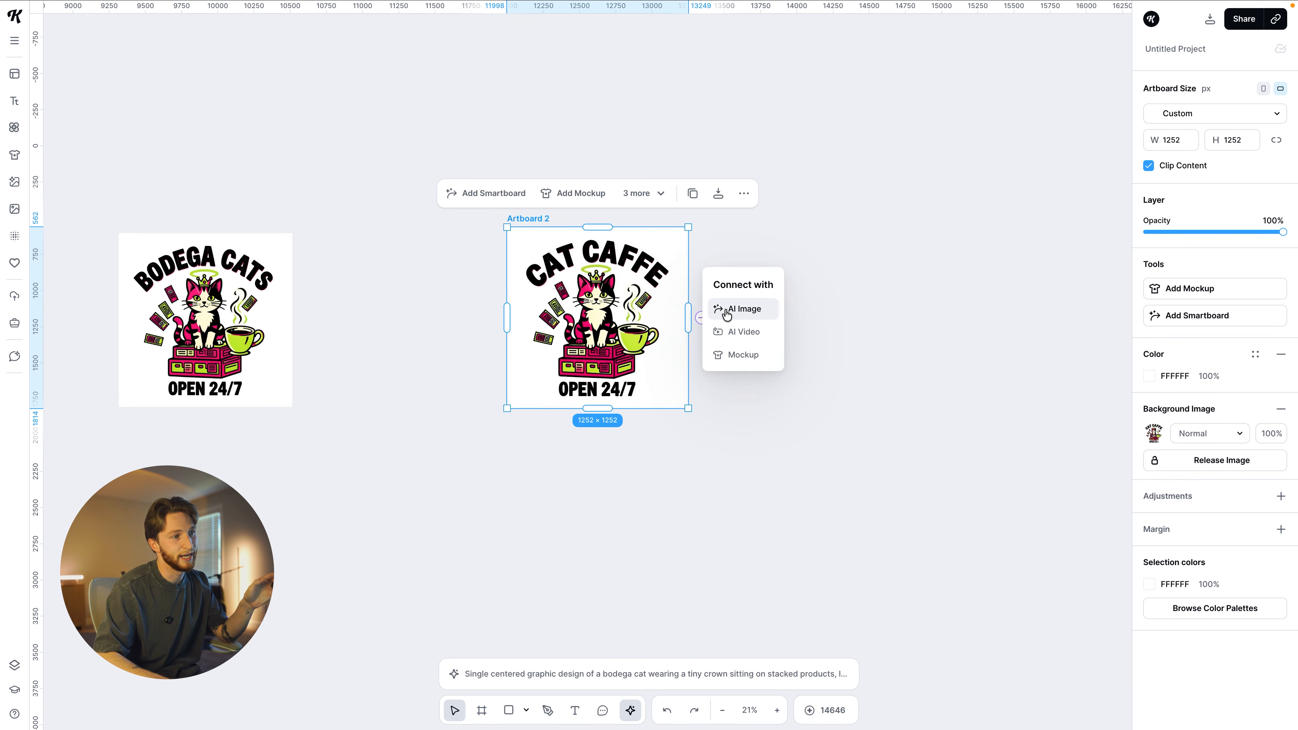
{"action": "left_click", "coordinate": [709, 236]}
{"action": "left_click", "coordinate": [550, 222]}
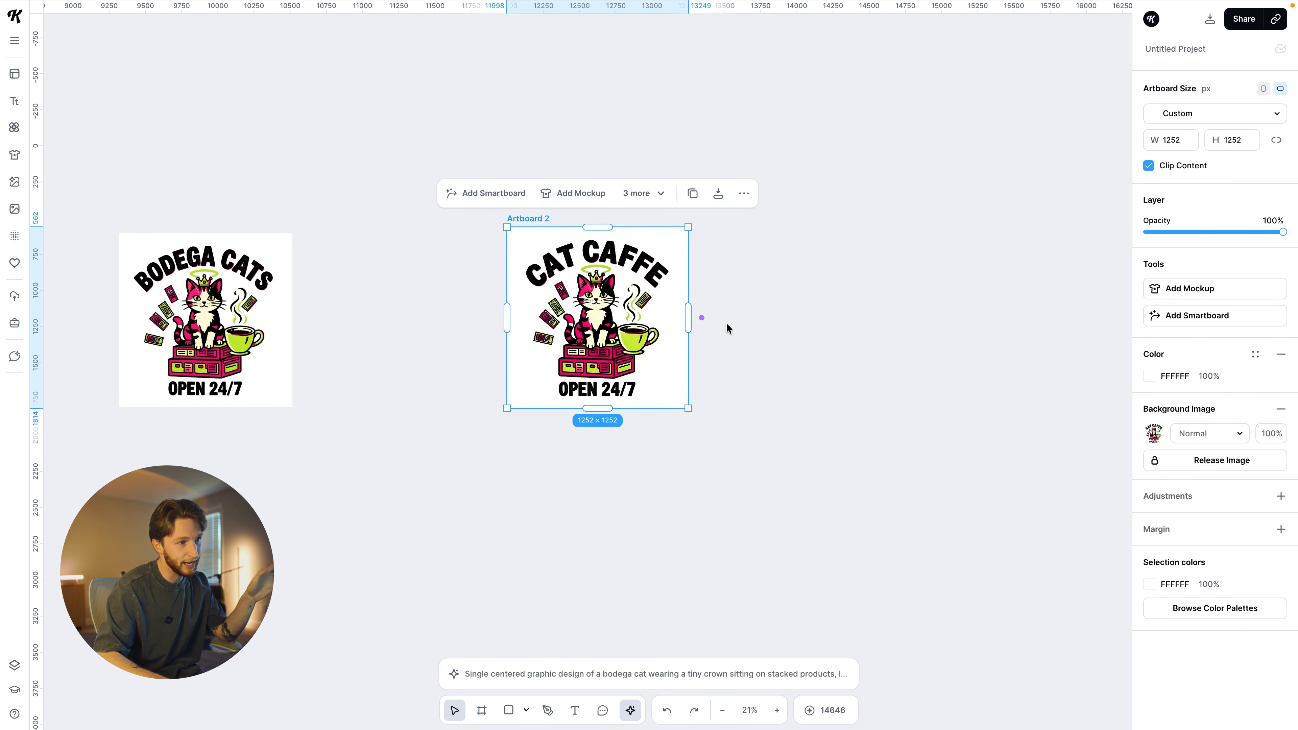
{"action": "left_click_drag", "start_coordinate": [702, 318], "coordinate": [791, 448]}
{"action": "left_click", "coordinate": [817, 437]}
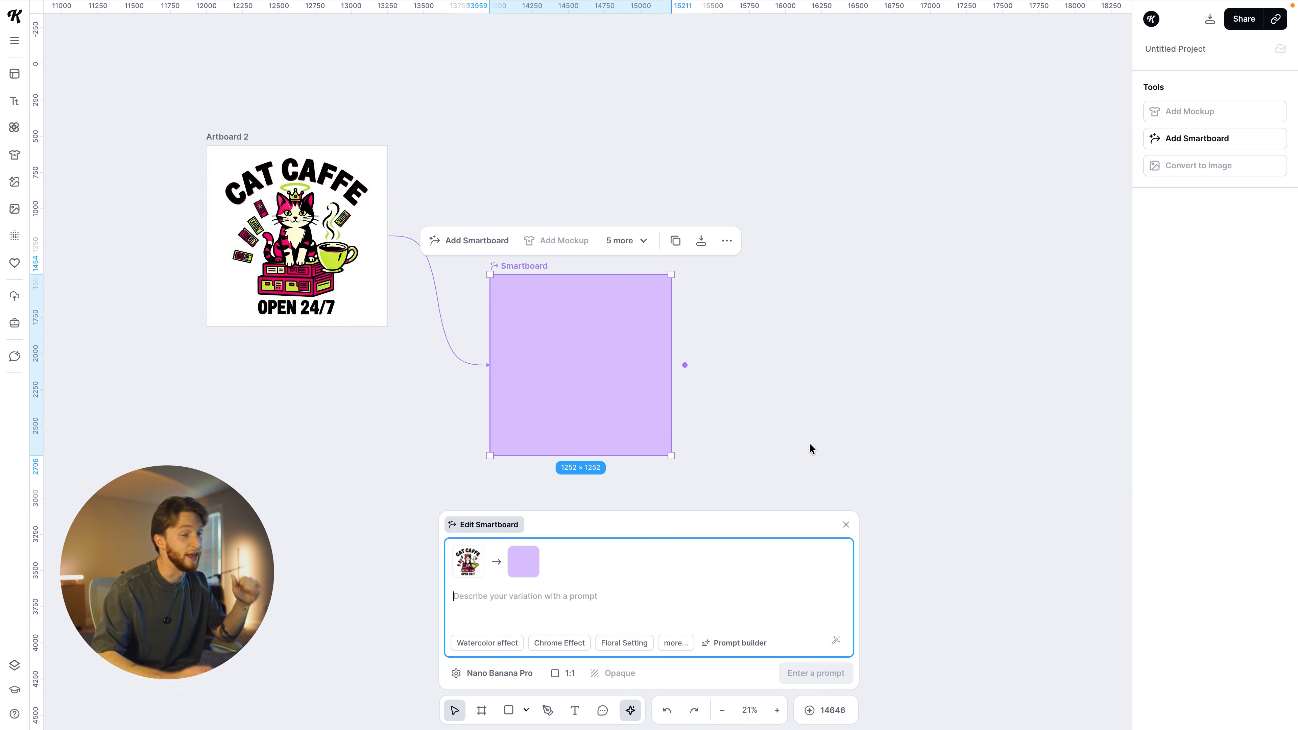
Step: Prompt the smartboard to change the cat to a dog and "CAT CAFFE" to "DOG CAFFE", using the Flux.2 klein model
{"action": "type", "text": "change the cat to a dog and change \"CAT CAFFE\" to \"DOG CAFFE\""}
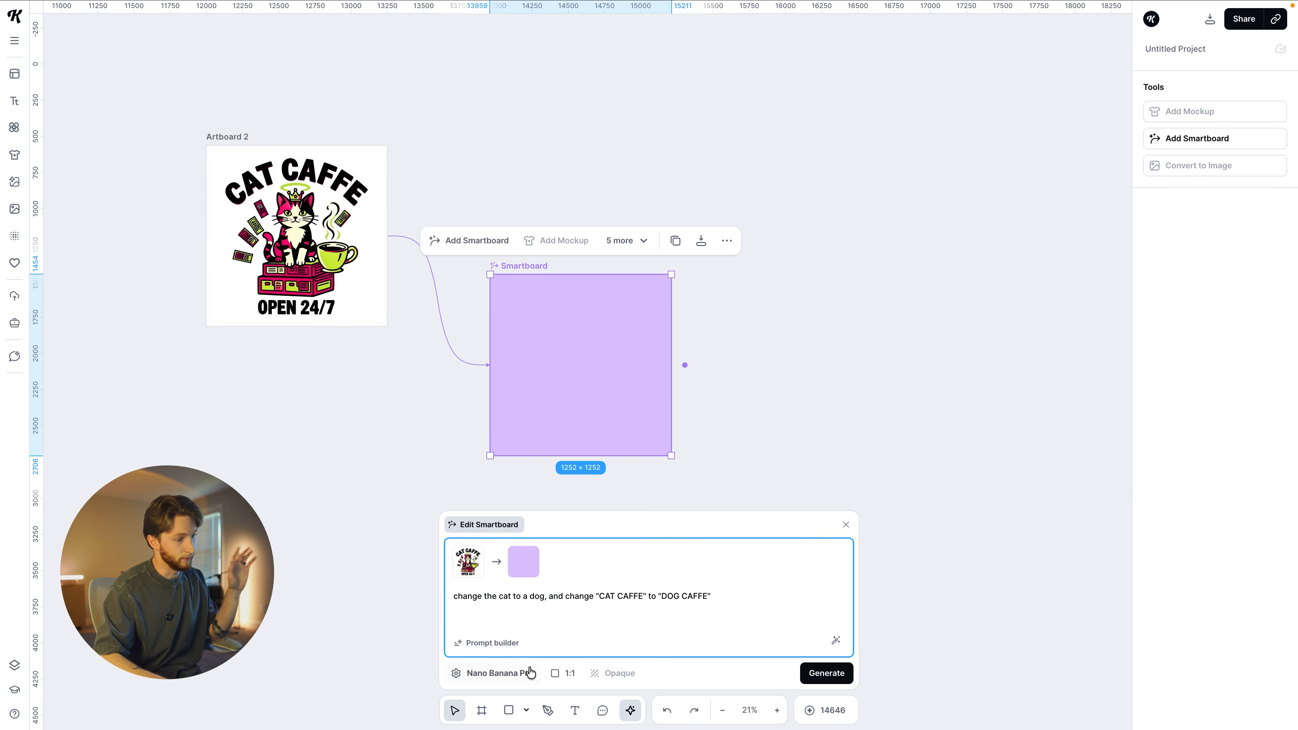
{"action": "left_click", "coordinate": [535, 674]}
{"action": "scroll", "coordinate": [503, 558], "scroll_direction": "down", "scroll_amount": 5}
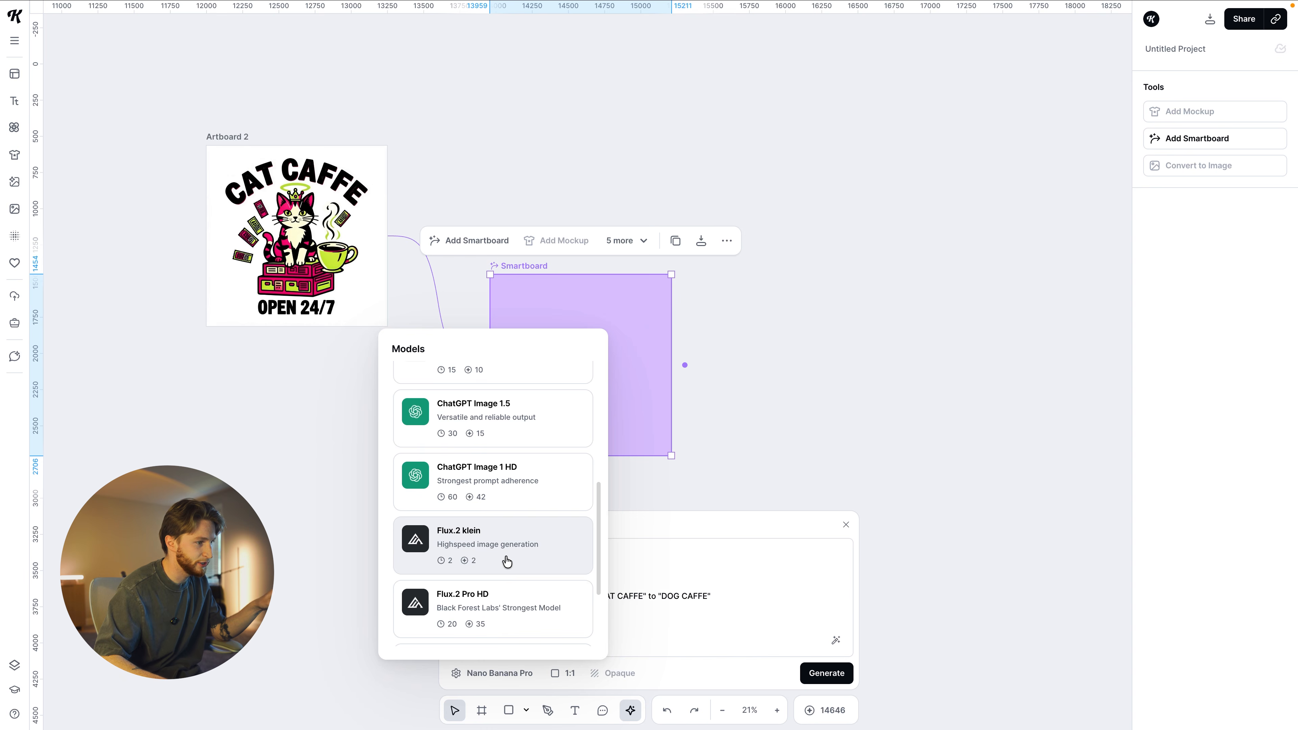
{"action": "left_click", "coordinate": [480, 543]}
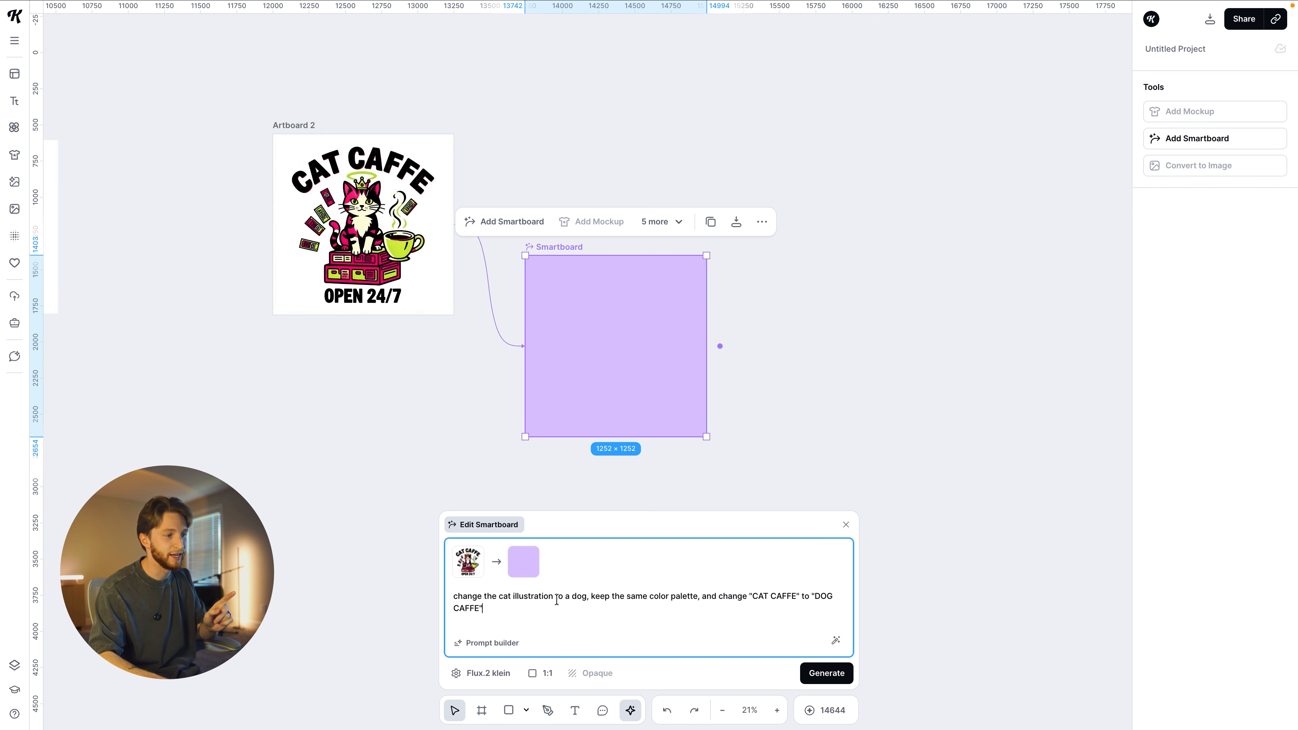
Step: Generate the dog version with Flux.2 klein at 1:1 and line the smartboard up beside Artboard 2
{"action": "left_click", "coordinate": [505, 678]}
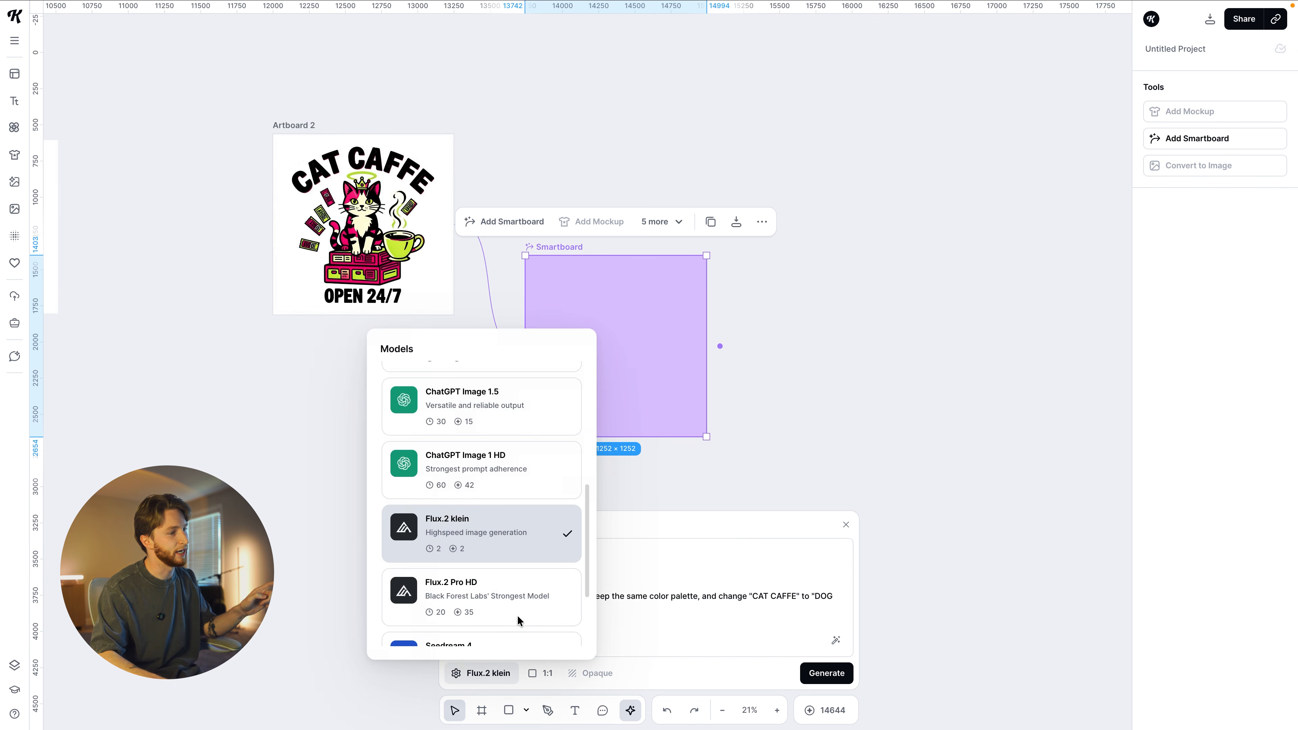
{"action": "left_click", "coordinate": [477, 508]}
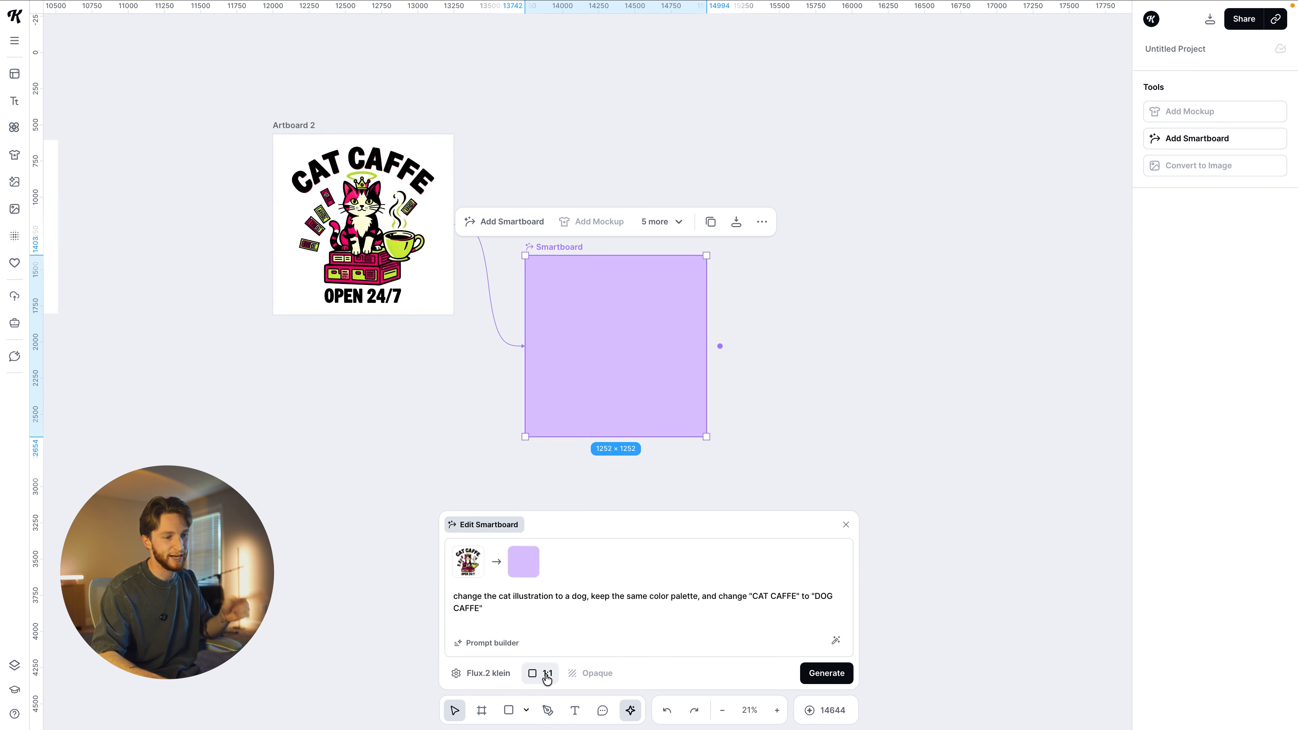
{"action": "left_click", "coordinate": [837, 680]}
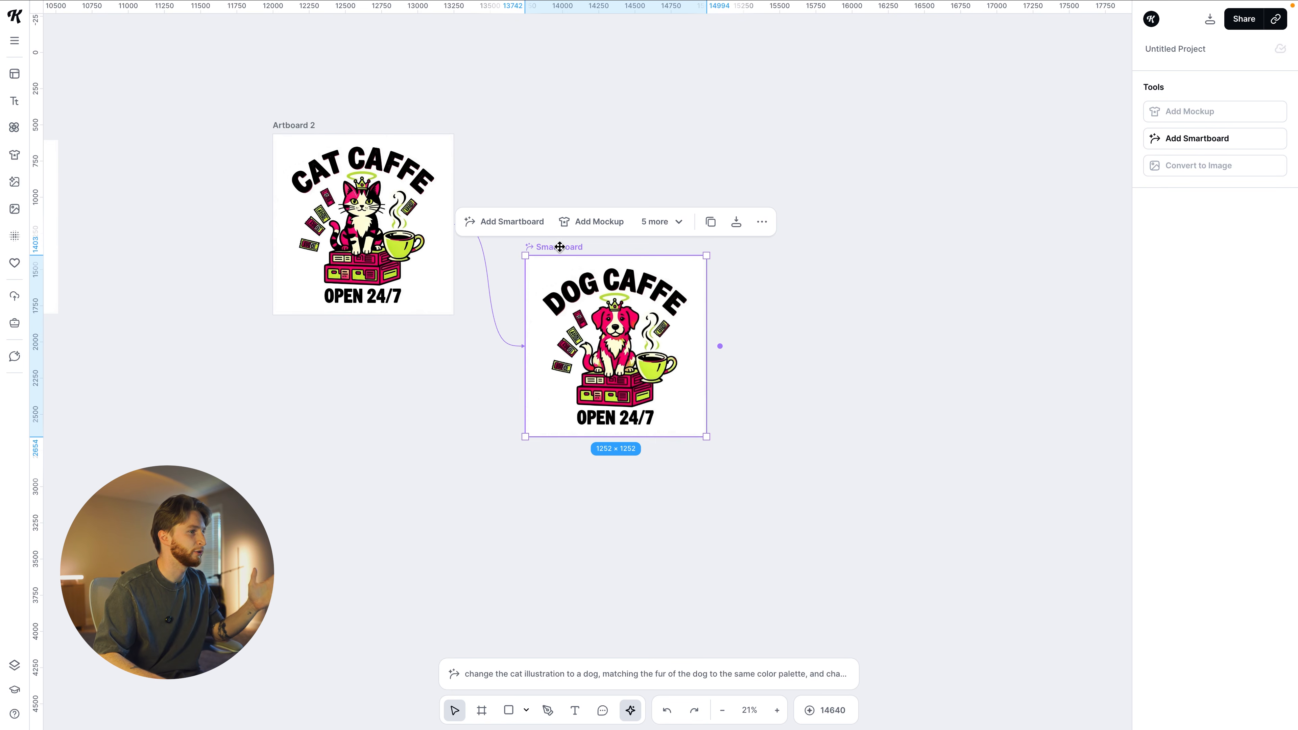
{"action": "left_click_drag", "start_coordinate": [560, 246], "coordinate": [524, 125]}
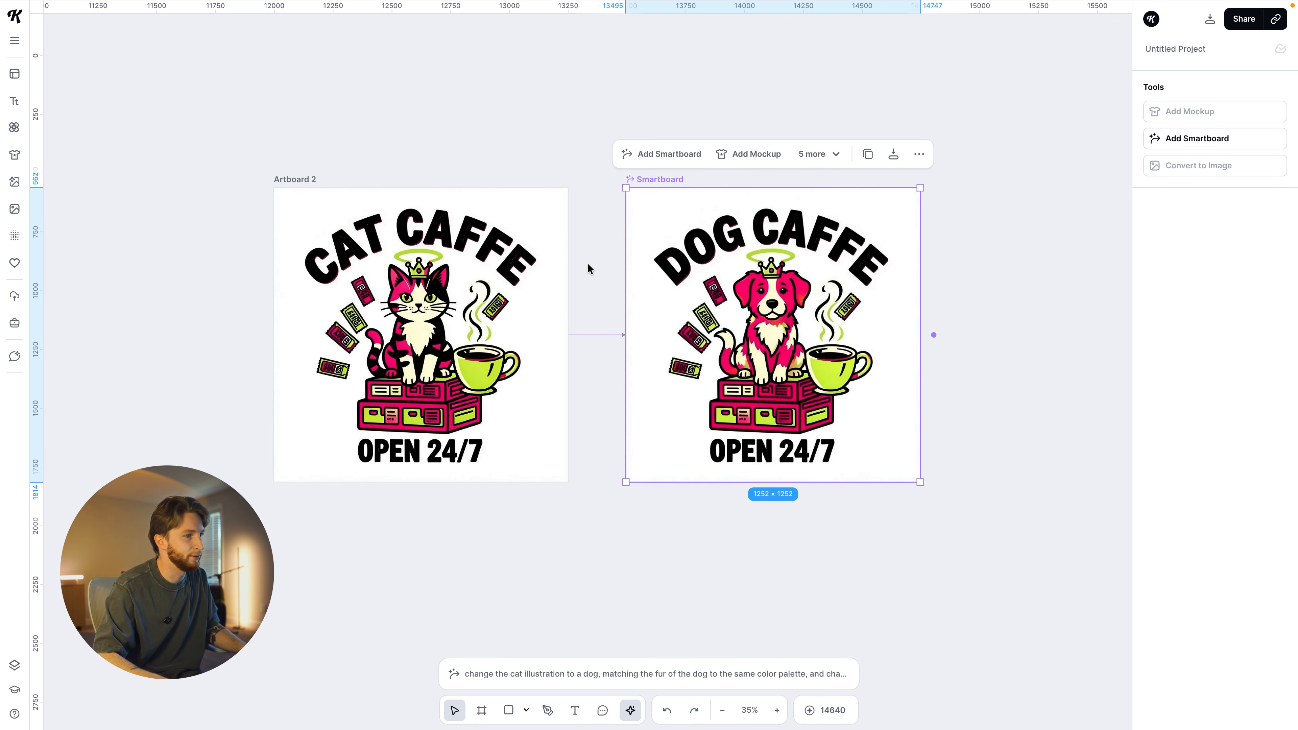
{"action": "scroll", "coordinate": [588, 268], "scroll_direction": "down", "scroll_amount": 5}
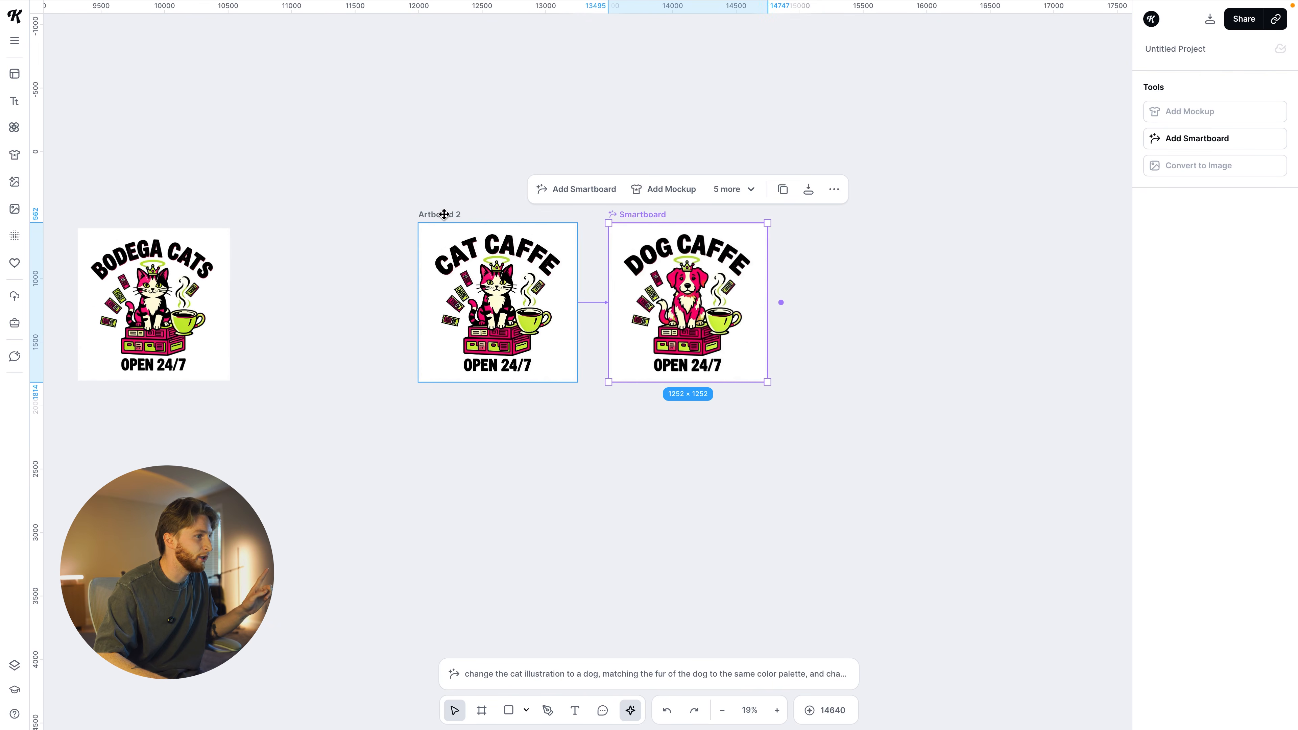
Step: Connect Artboard 2 to another AI smartboard and align it directly below the Dog Caffe smartboard
{"action": "left_click", "coordinate": [440, 215]}
{"action": "left_click_drag", "start_coordinate": [585, 303], "coordinate": [601, 443]}
{"action": "left_click", "coordinate": [636, 434]}
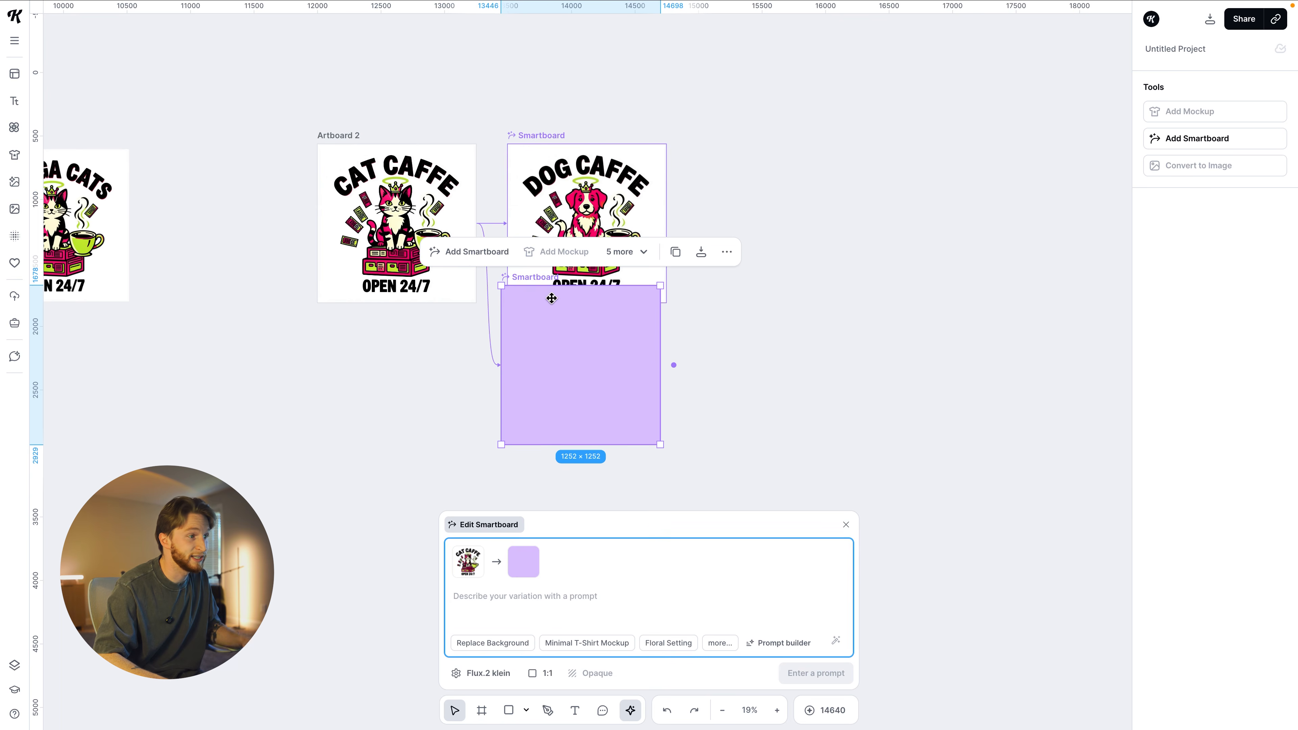
{"action": "left_click_drag", "start_coordinate": [543, 283], "coordinate": [548, 321]}
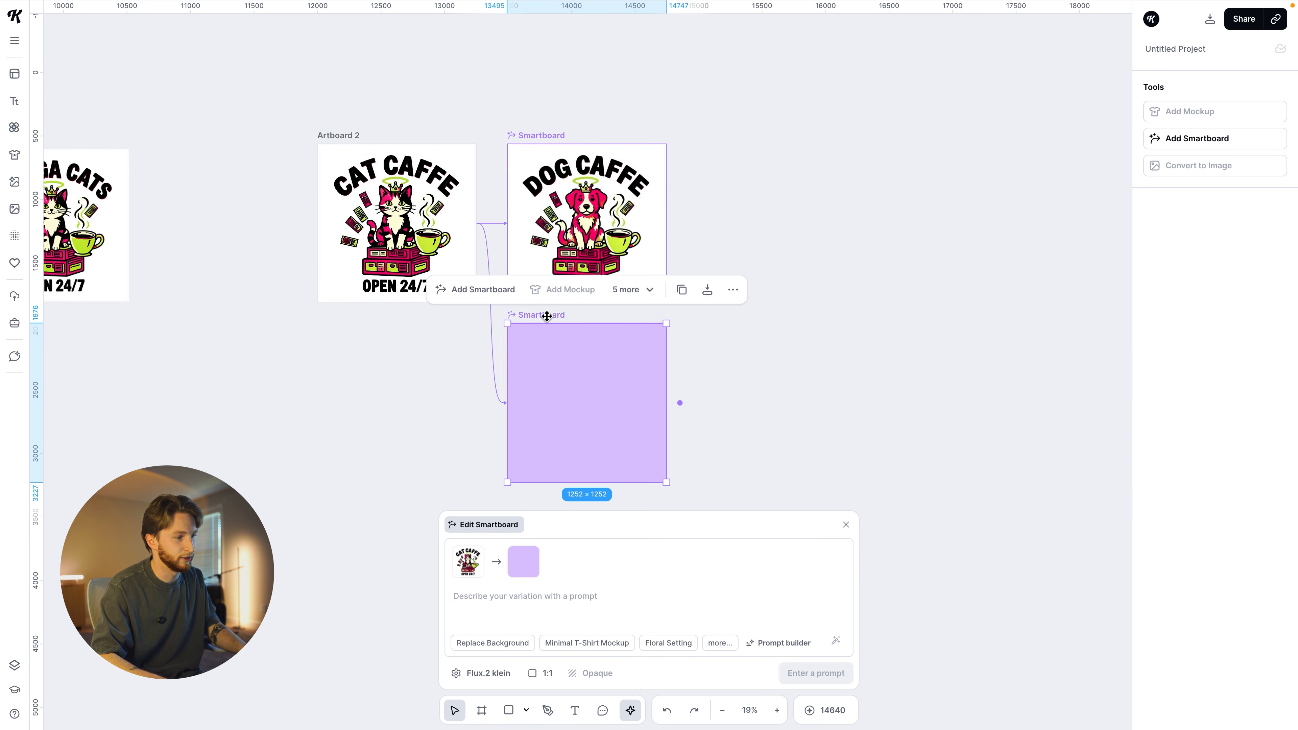
Step: Generate a fox variation reading "FOX CAFFE" below the dog and a lion variation reading "LION CAFFE" above it, keeping the fur's color palette
{"action": "type", "text": "change the cat illustration to a fox, keeping the fur the same color palette, and change \"CAT CAFFE\" to \"FOXCAFFE\""}
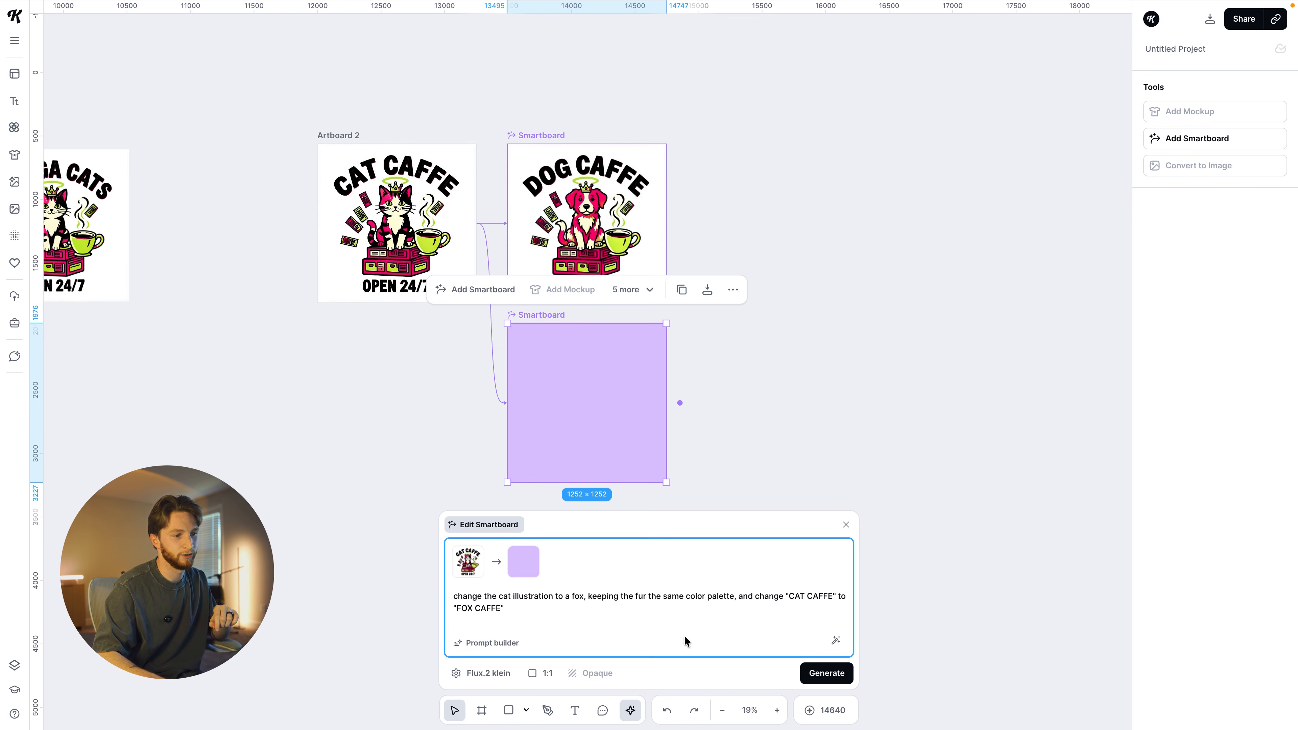
{"action": "left_click", "coordinate": [817, 674]}
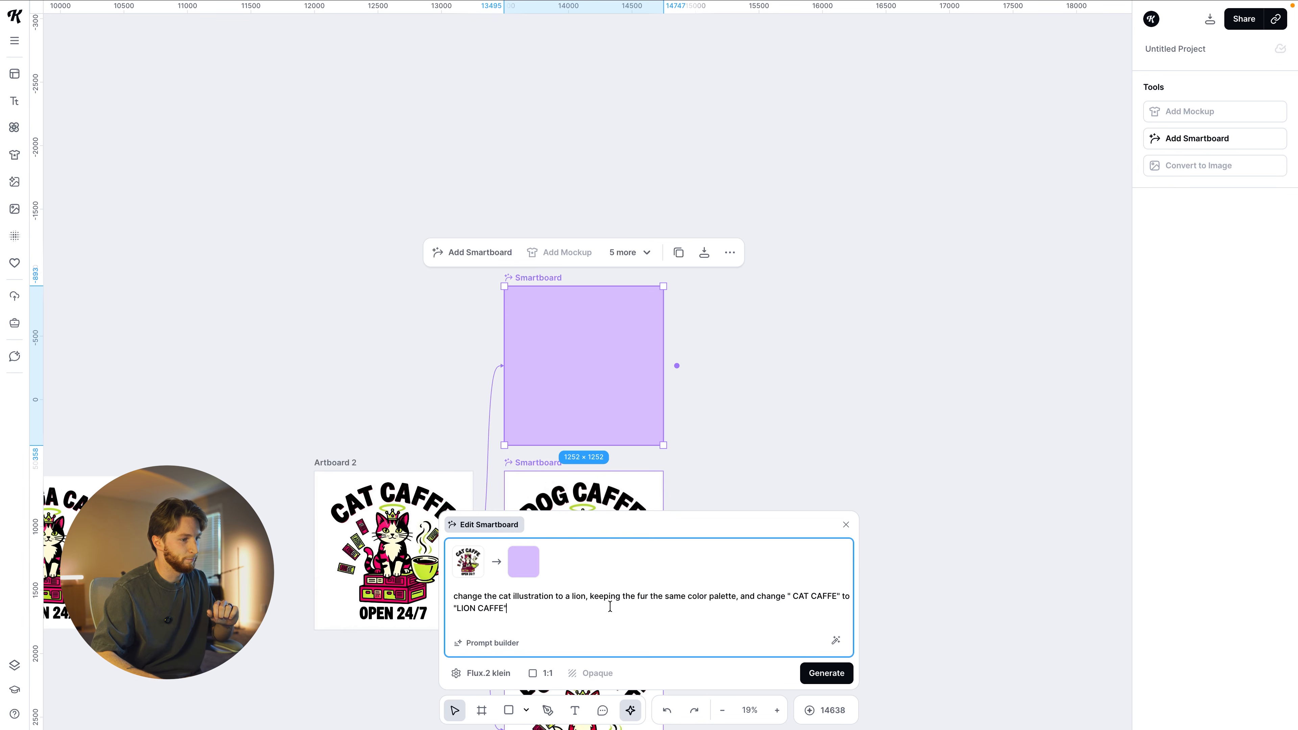
{"action": "left_click", "coordinate": [826, 673]}
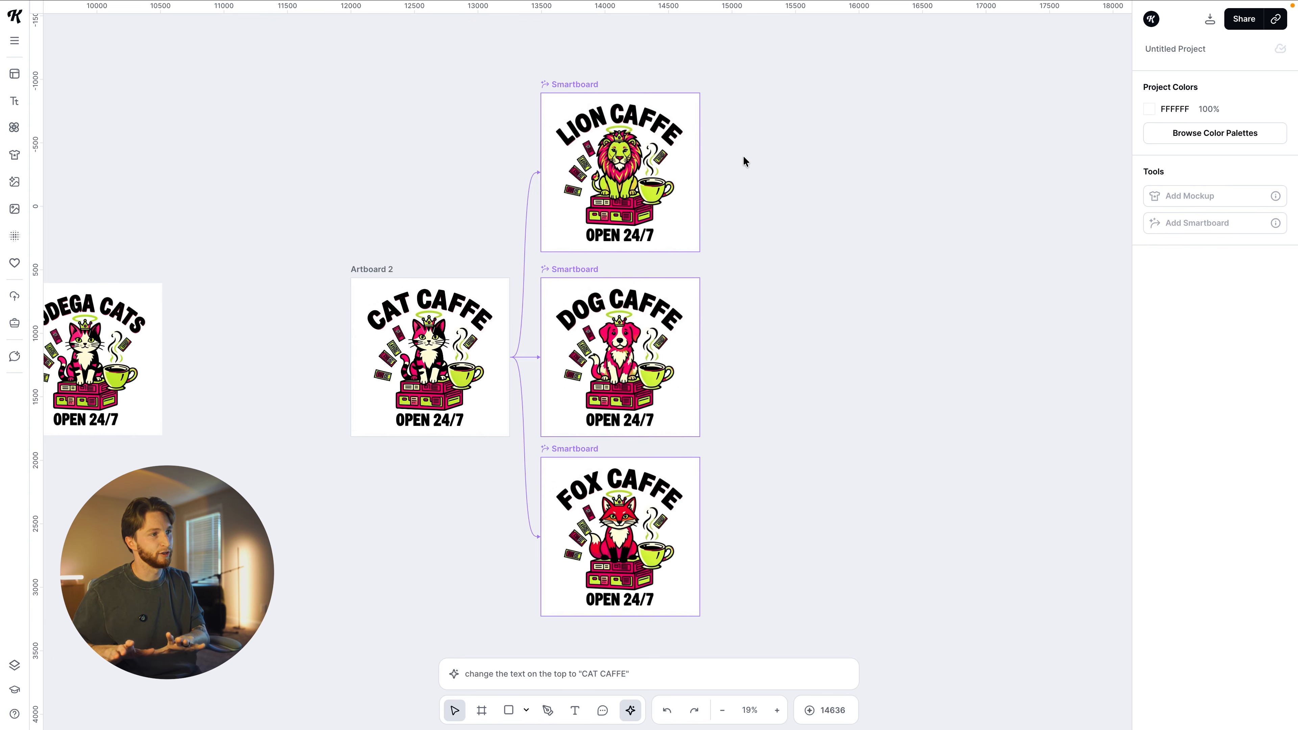
Step: Convert the Lion Caffe smartboard to a standalone image and open the image-count options for remixing it
{"action": "left_click", "coordinate": [559, 84]}
{"action": "left_click", "coordinate": [1251, 166]}
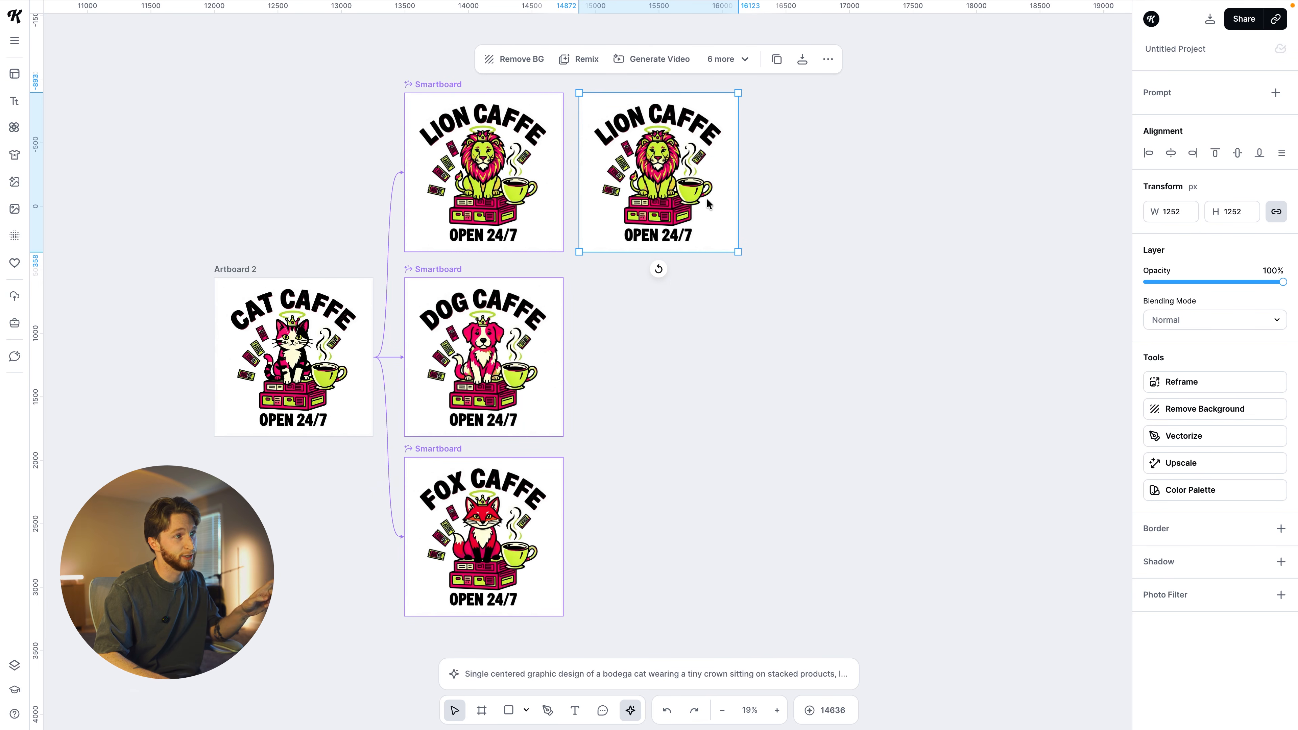
{"action": "left_click", "coordinate": [577, 60]}
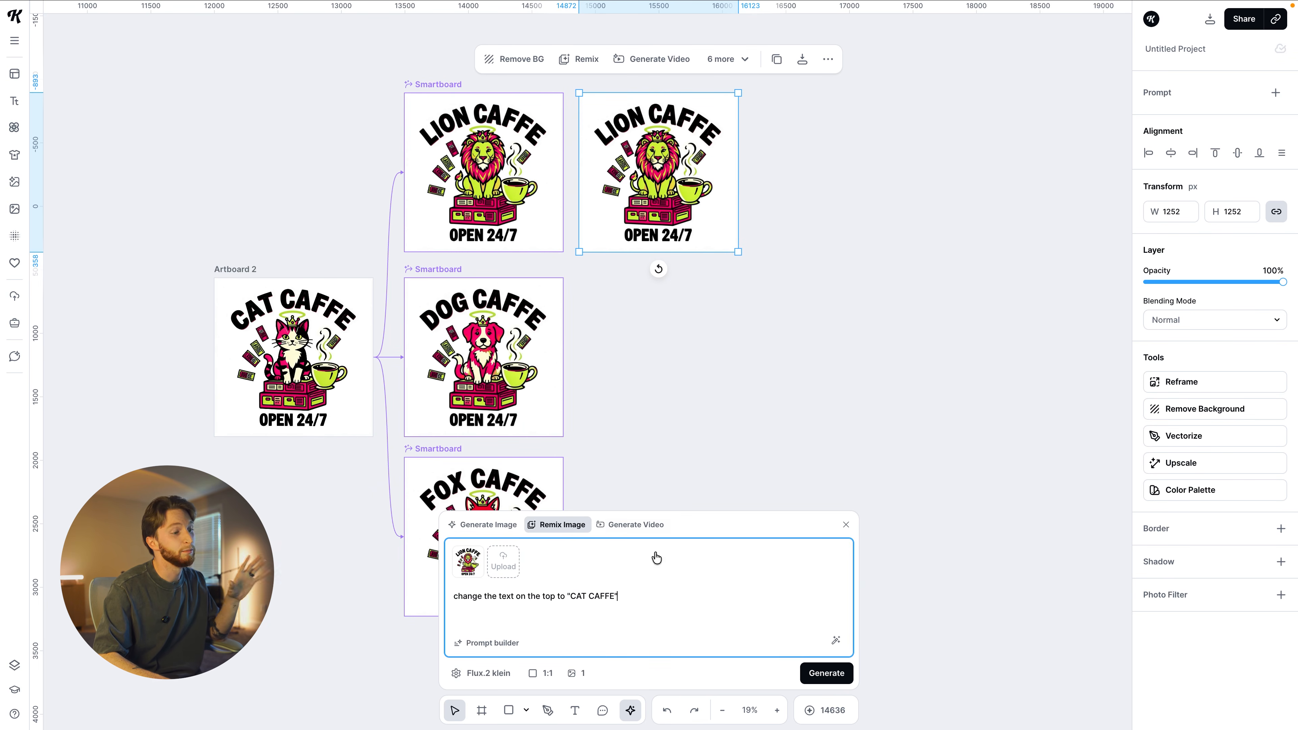
{"action": "left_click", "coordinate": [572, 673]}
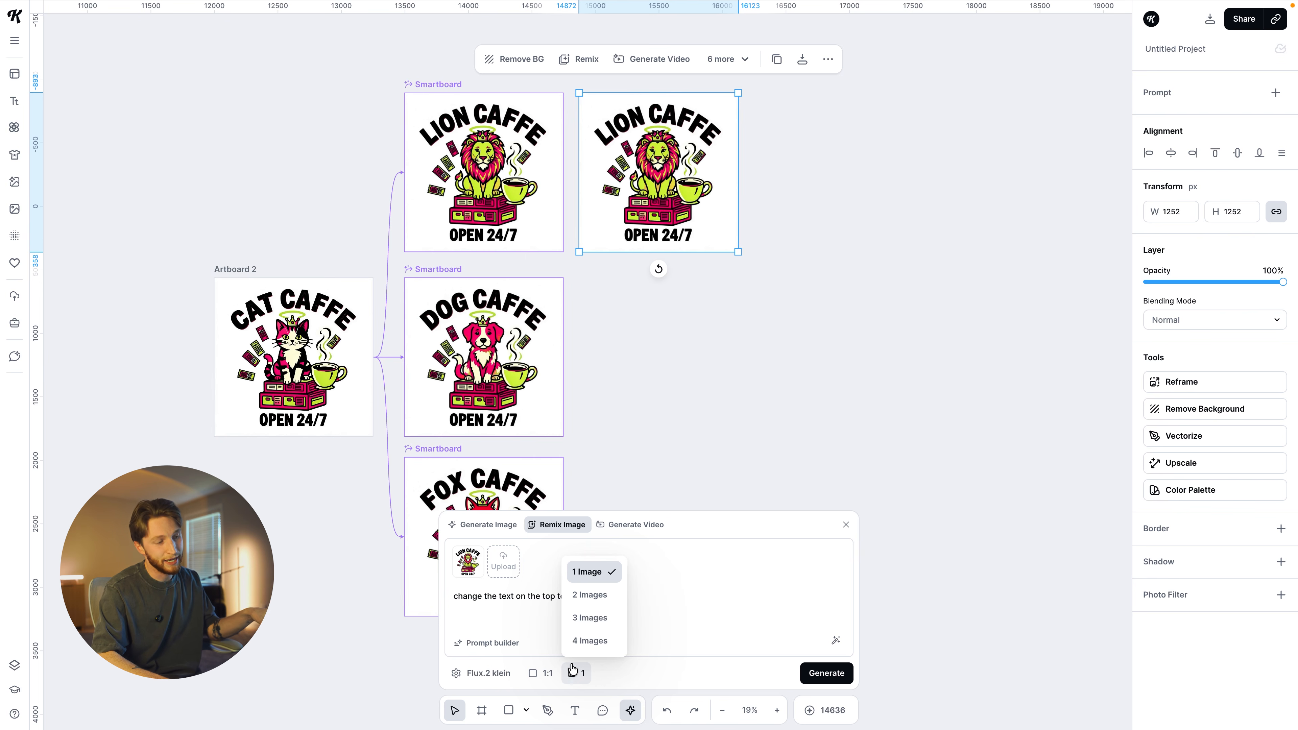